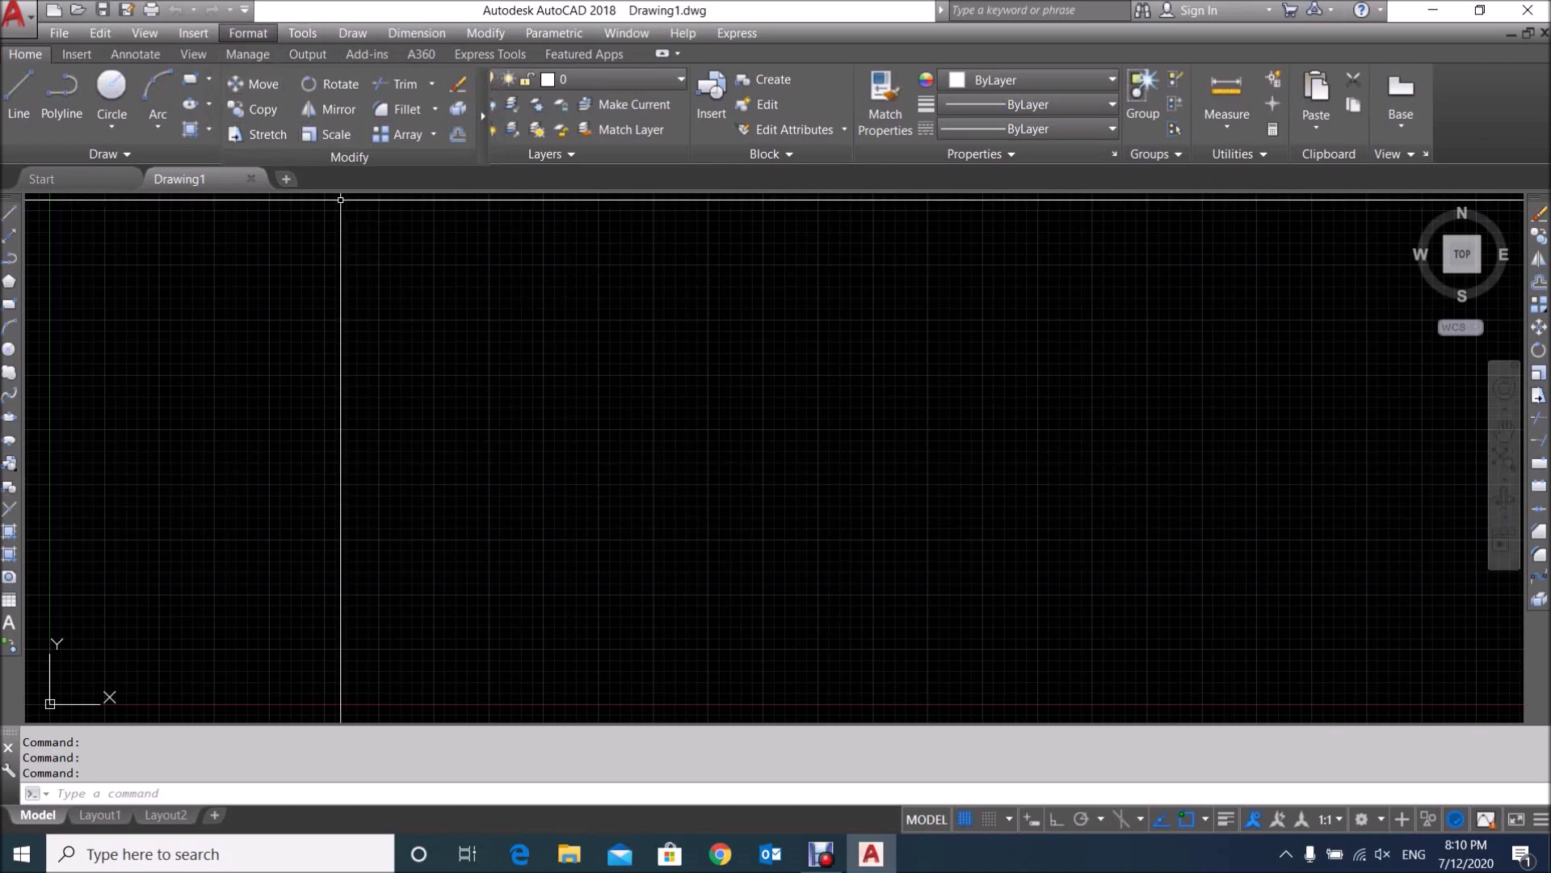
# Open the Format menu in the empty Drawing1.
pyautogui.click(248, 33)
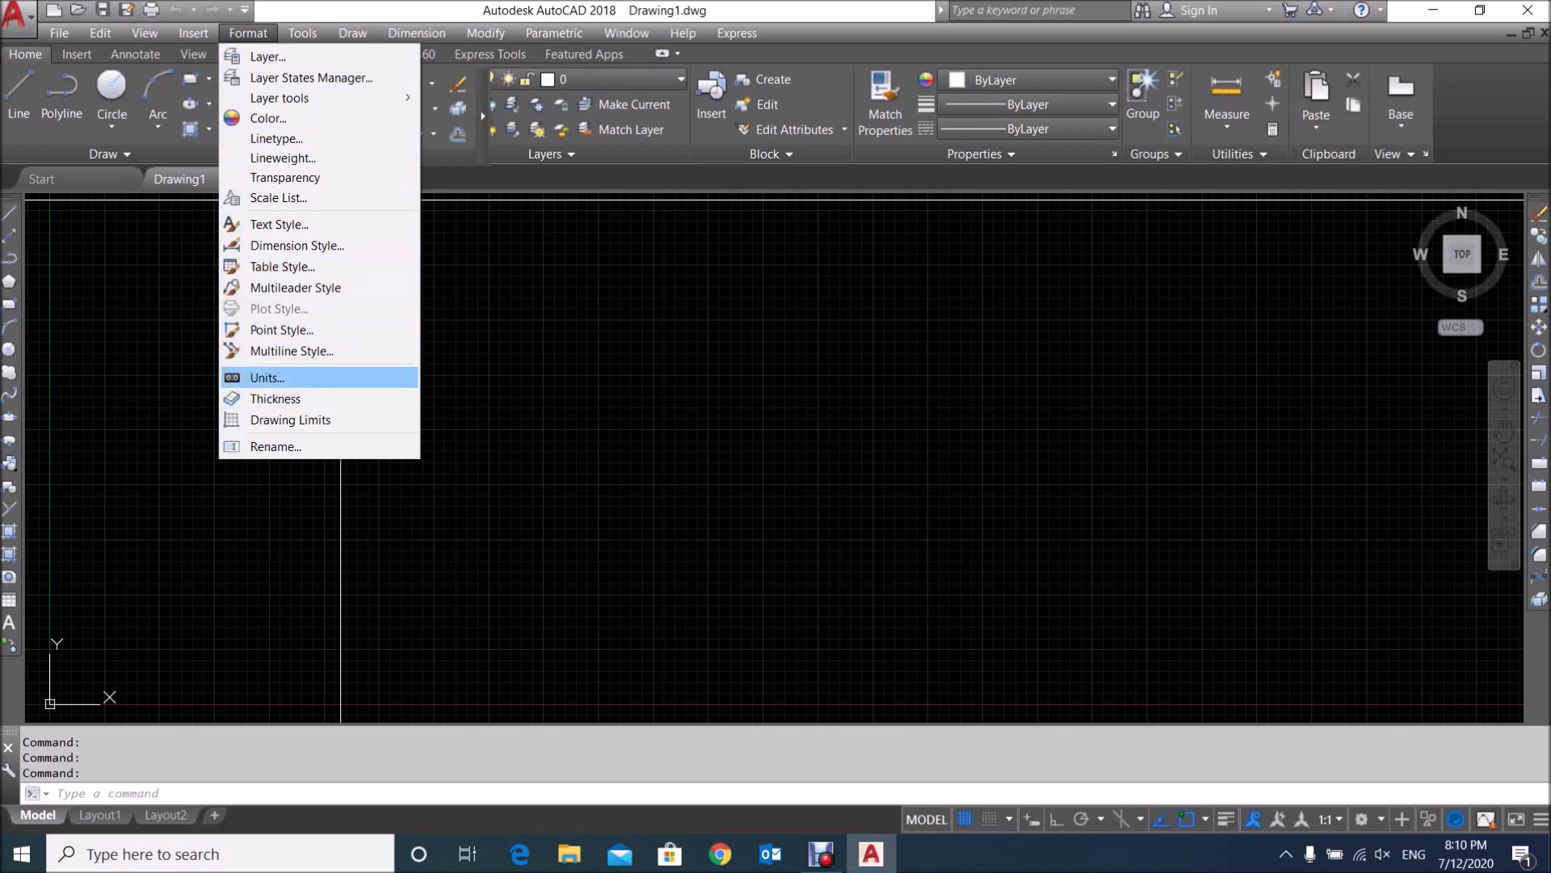
# Open Drawing Units and browse the Length Type options, returning to Decimal.
pyautogui.press('Return')
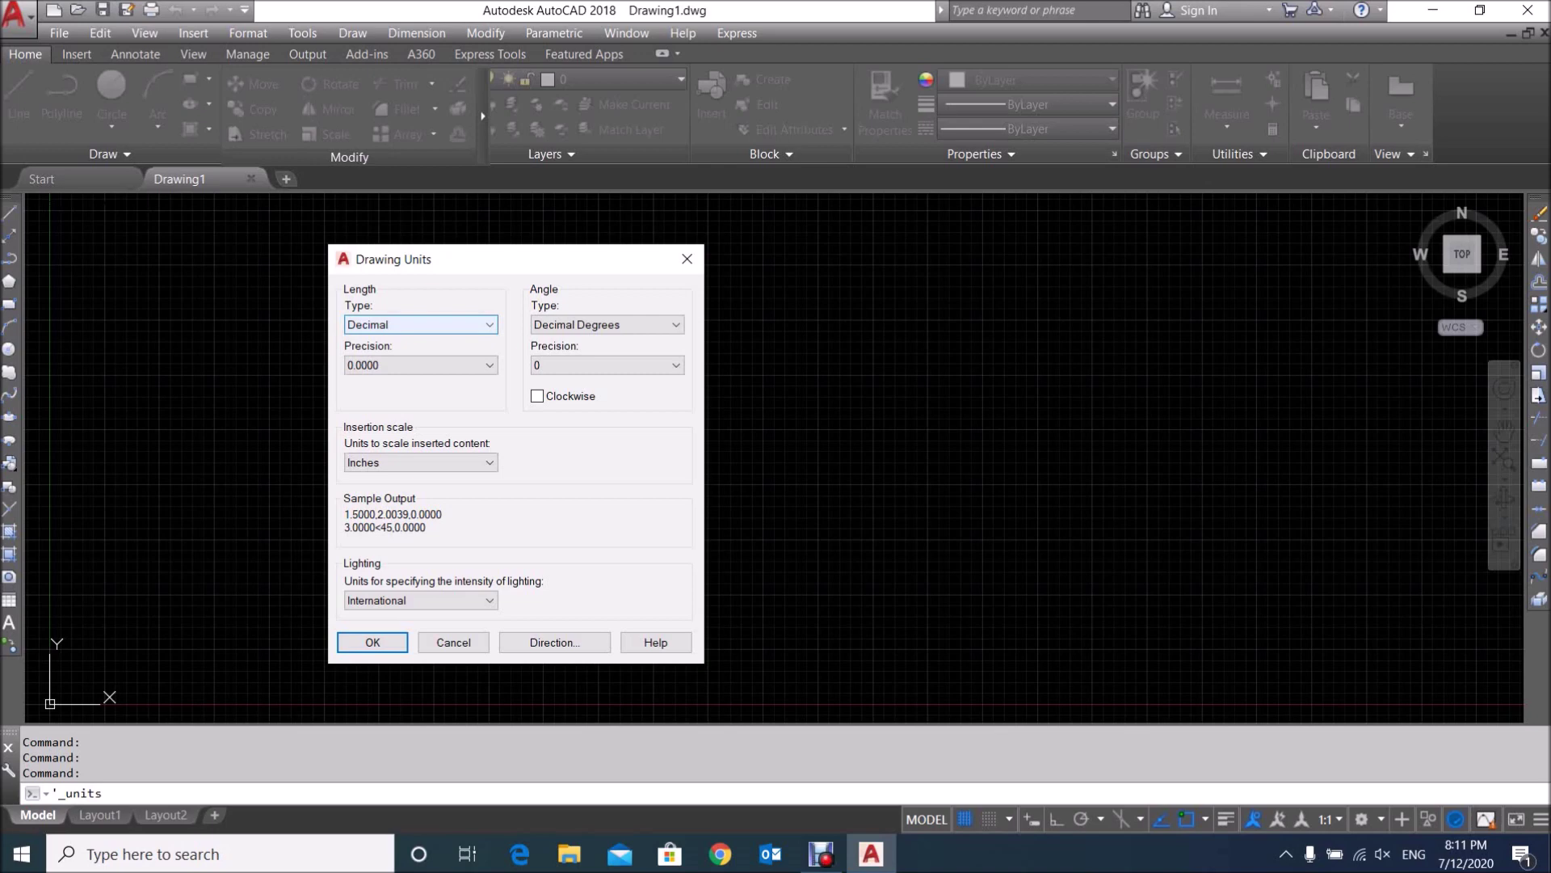
pyautogui.hotkey('alt', 'Down')
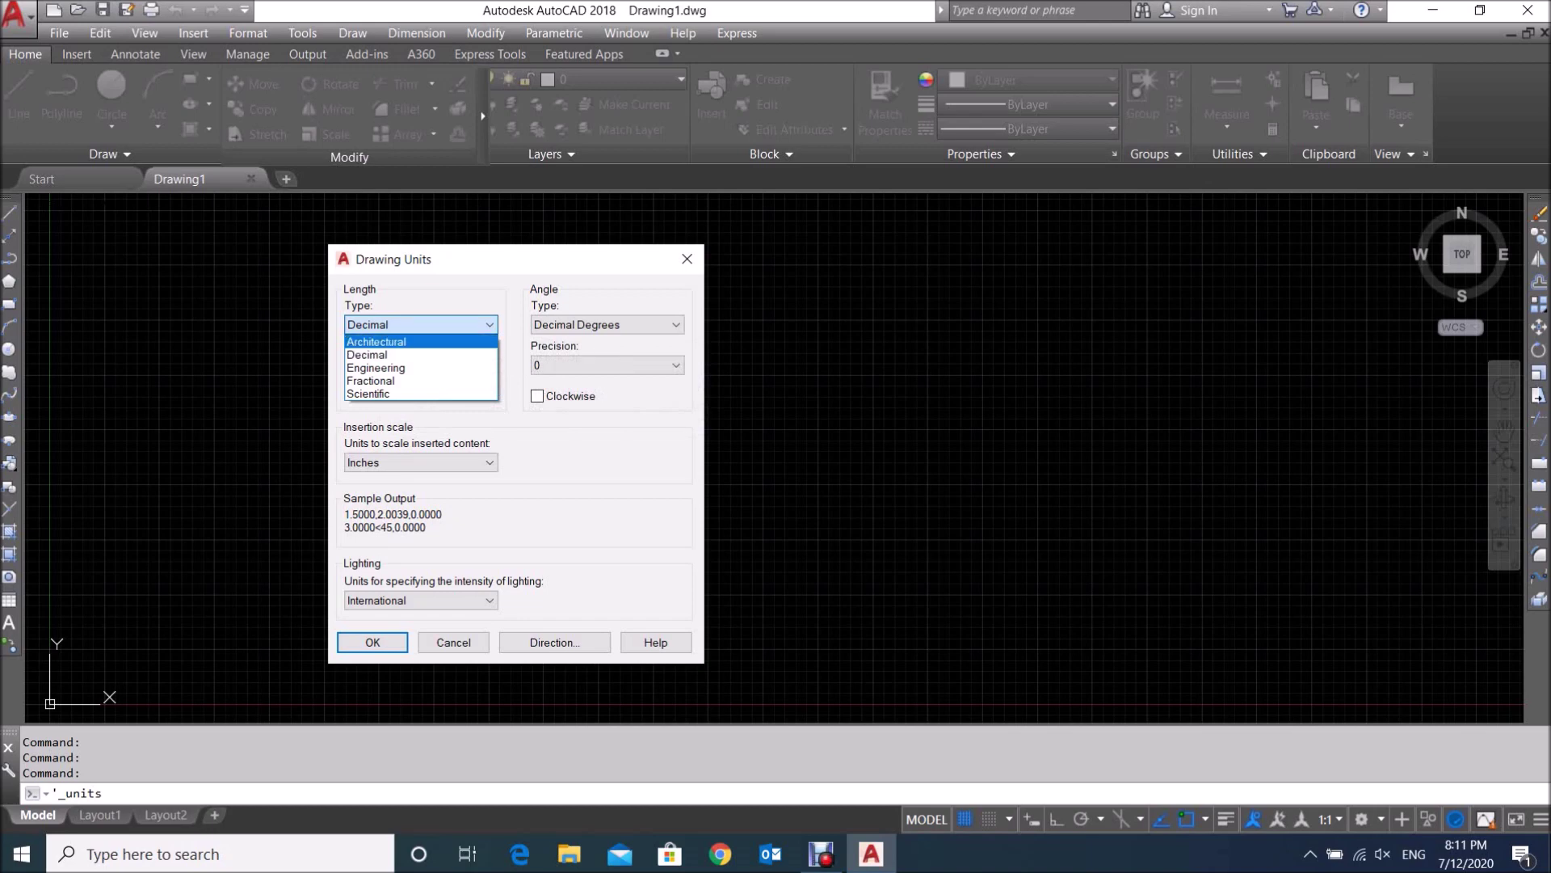
pyautogui.press('Down')
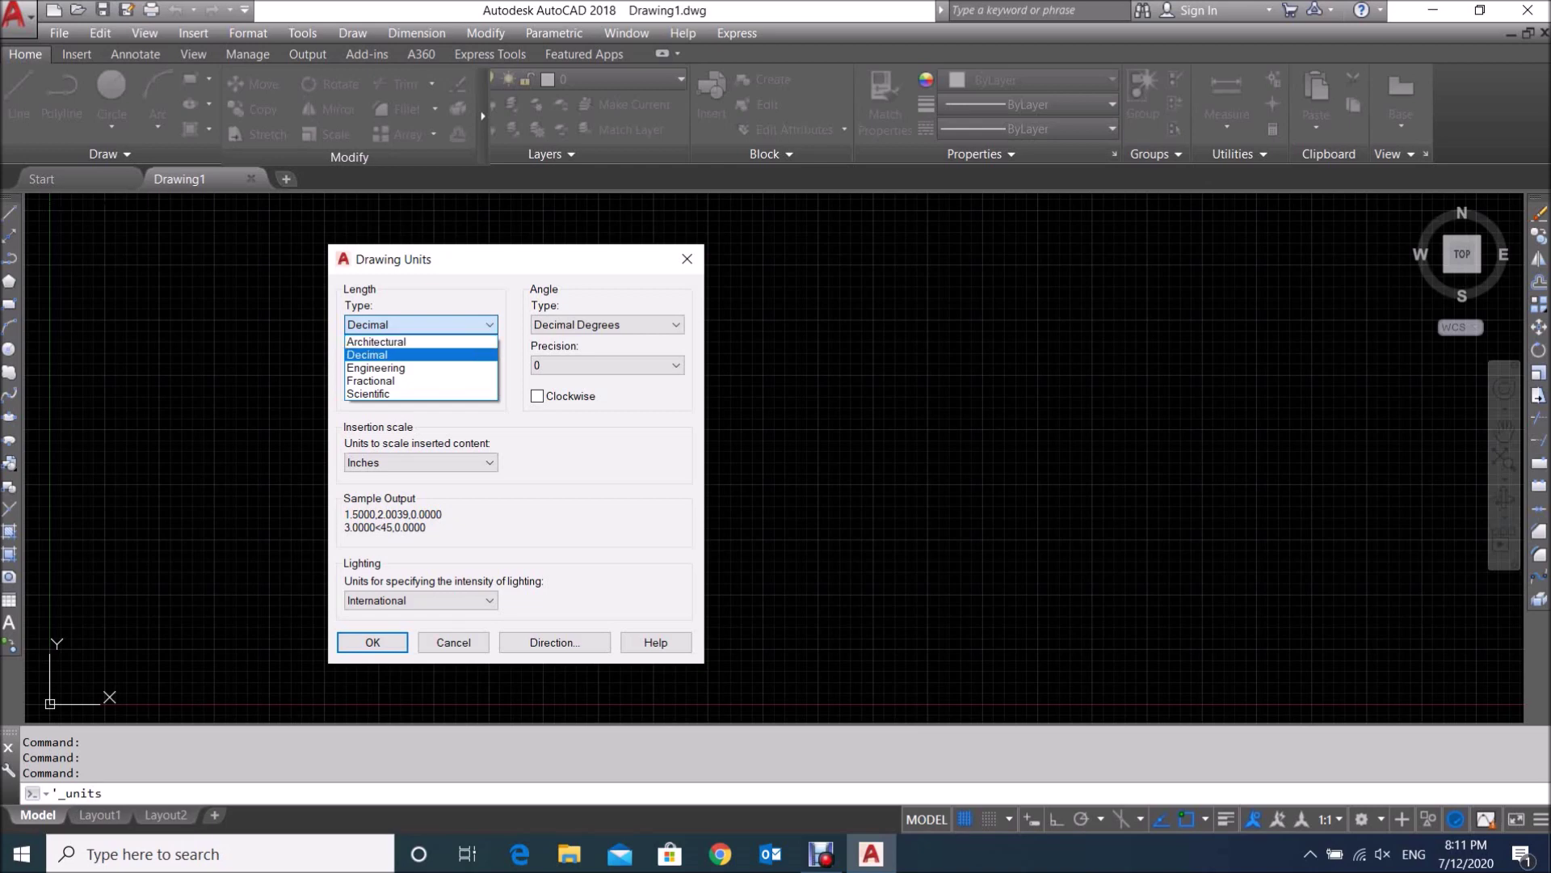
pyautogui.press('Down')
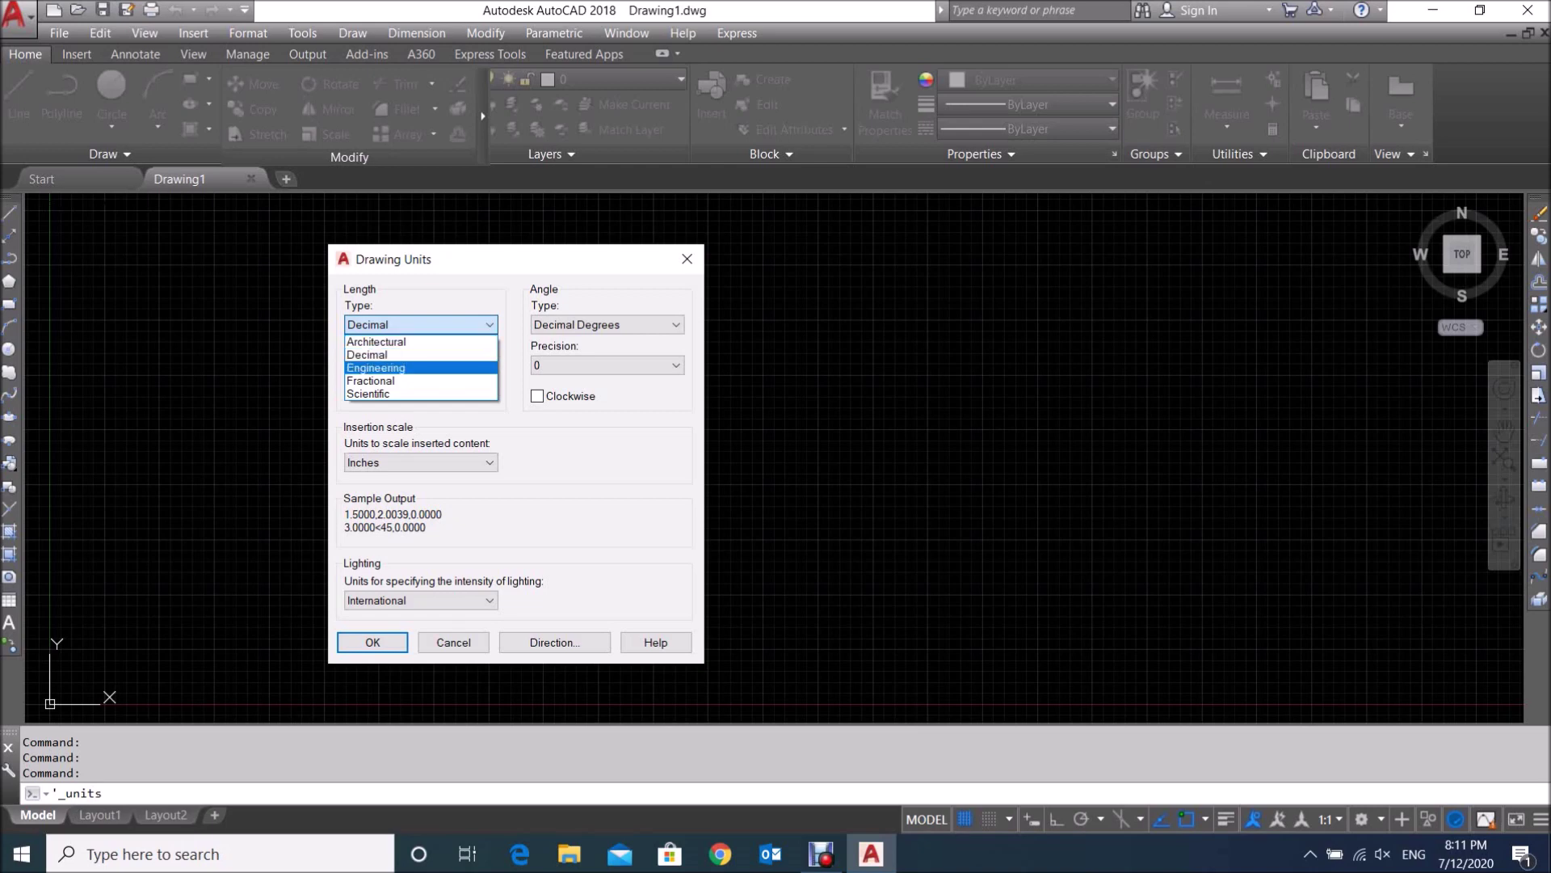
pyautogui.press('Down')
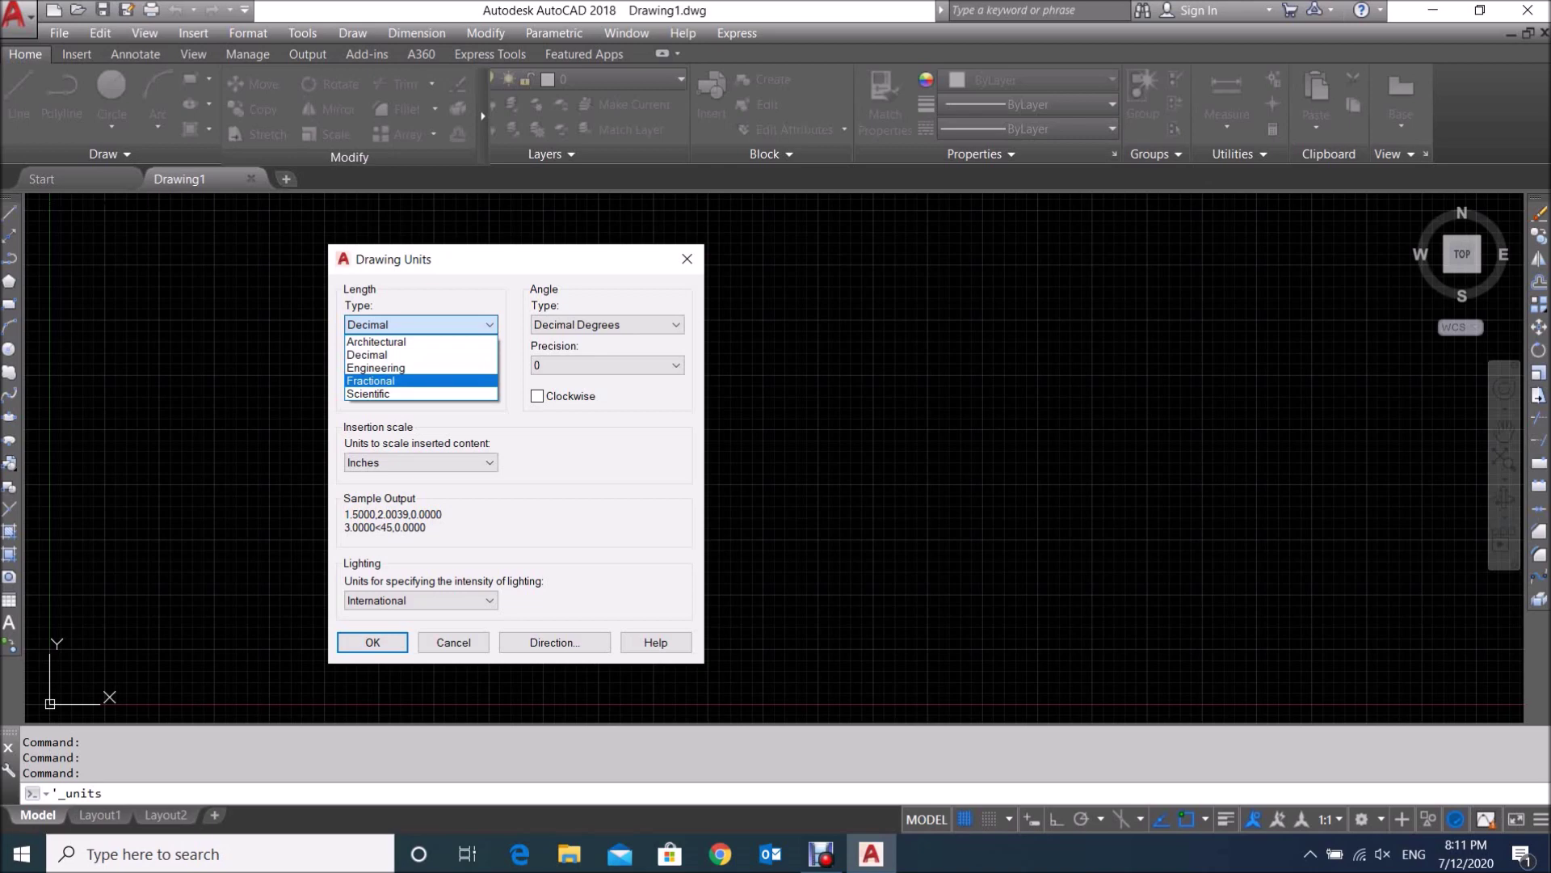
pyautogui.press('Down')
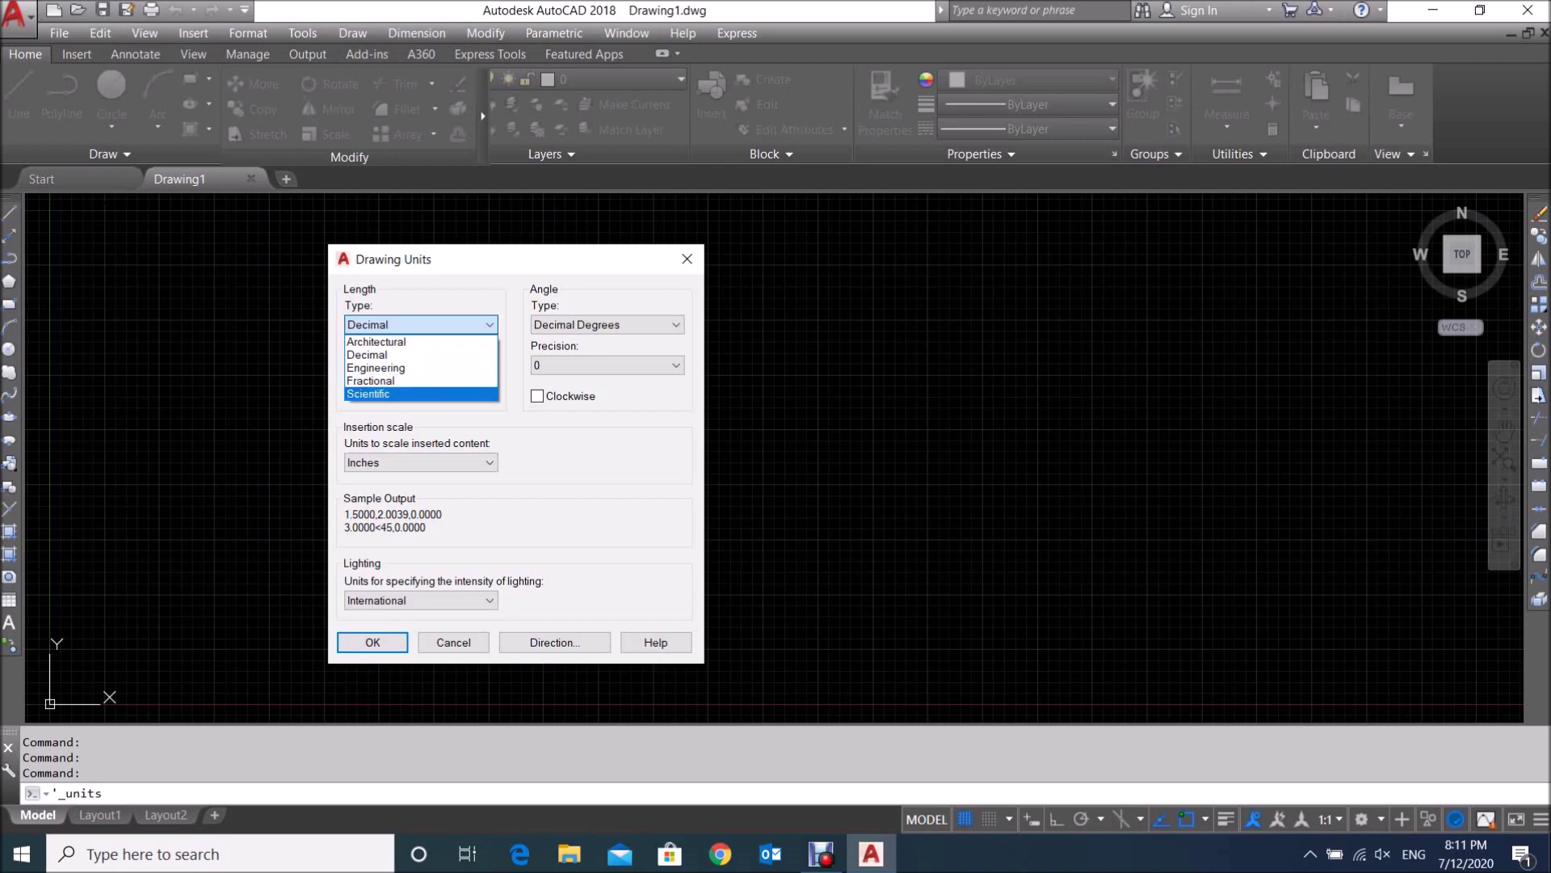
pyautogui.press('Up')
pyautogui.press('Up')
pyautogui.press('Up')
pyautogui.press('Up')
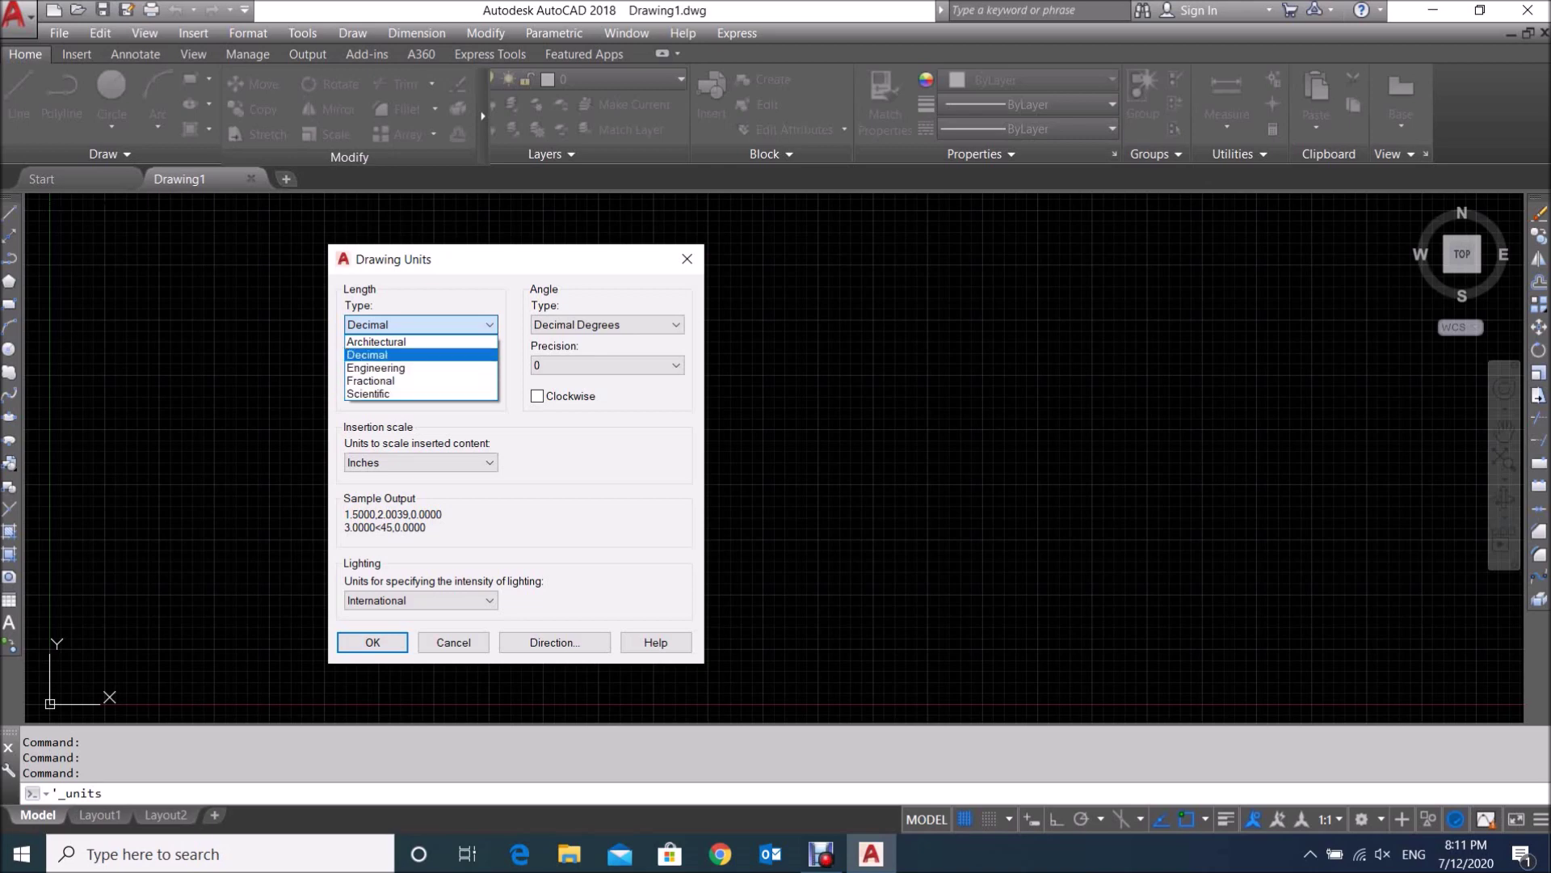
pyautogui.press('Down')
pyautogui.press('Down')
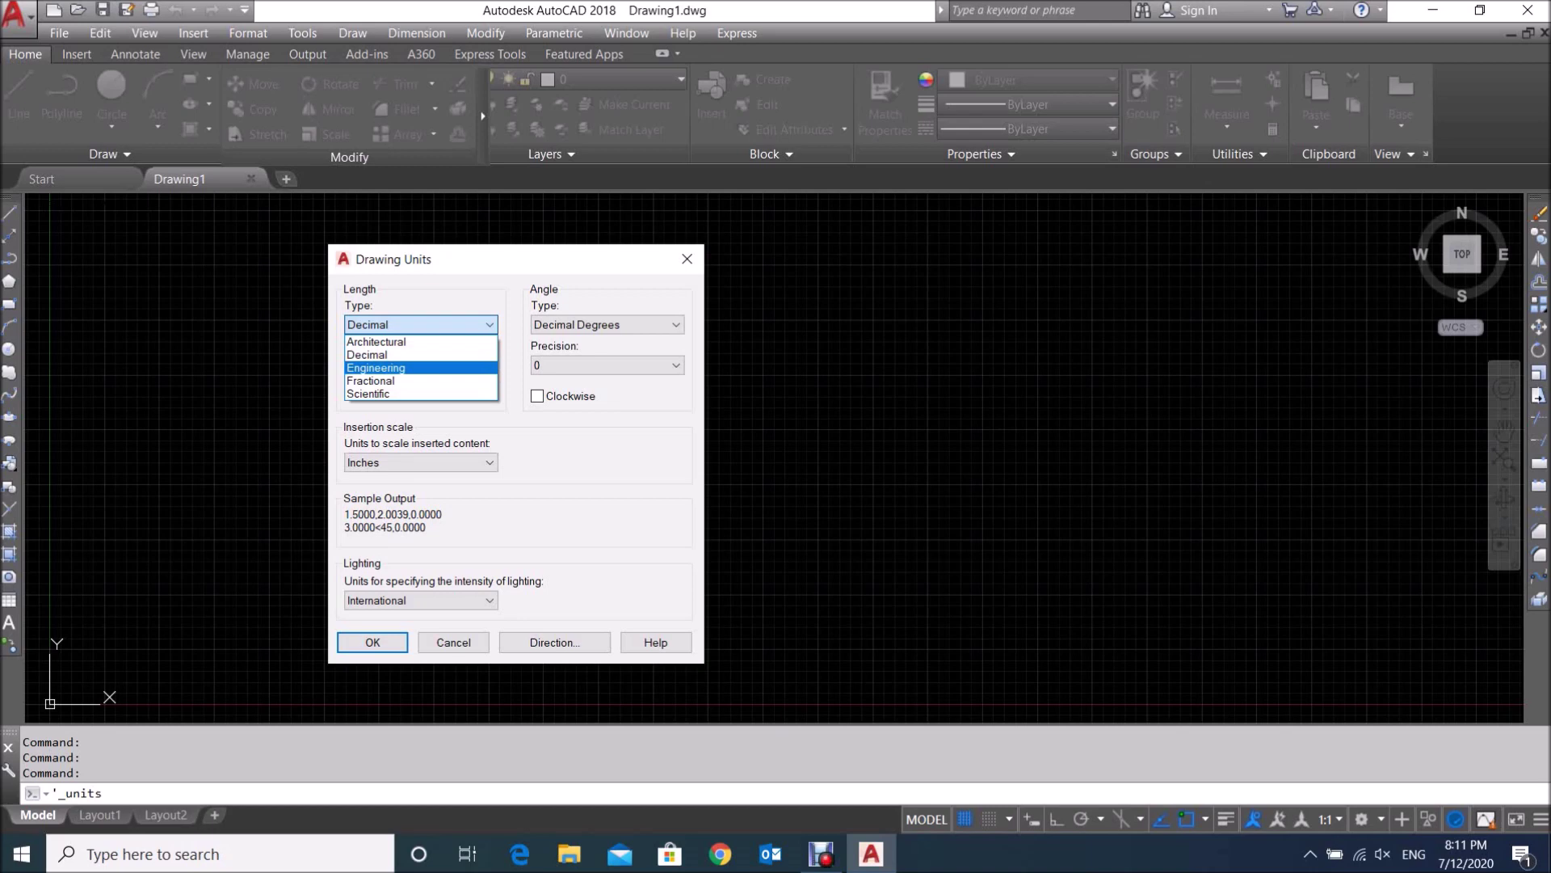
pyautogui.press('Up')
pyautogui.press('Up')
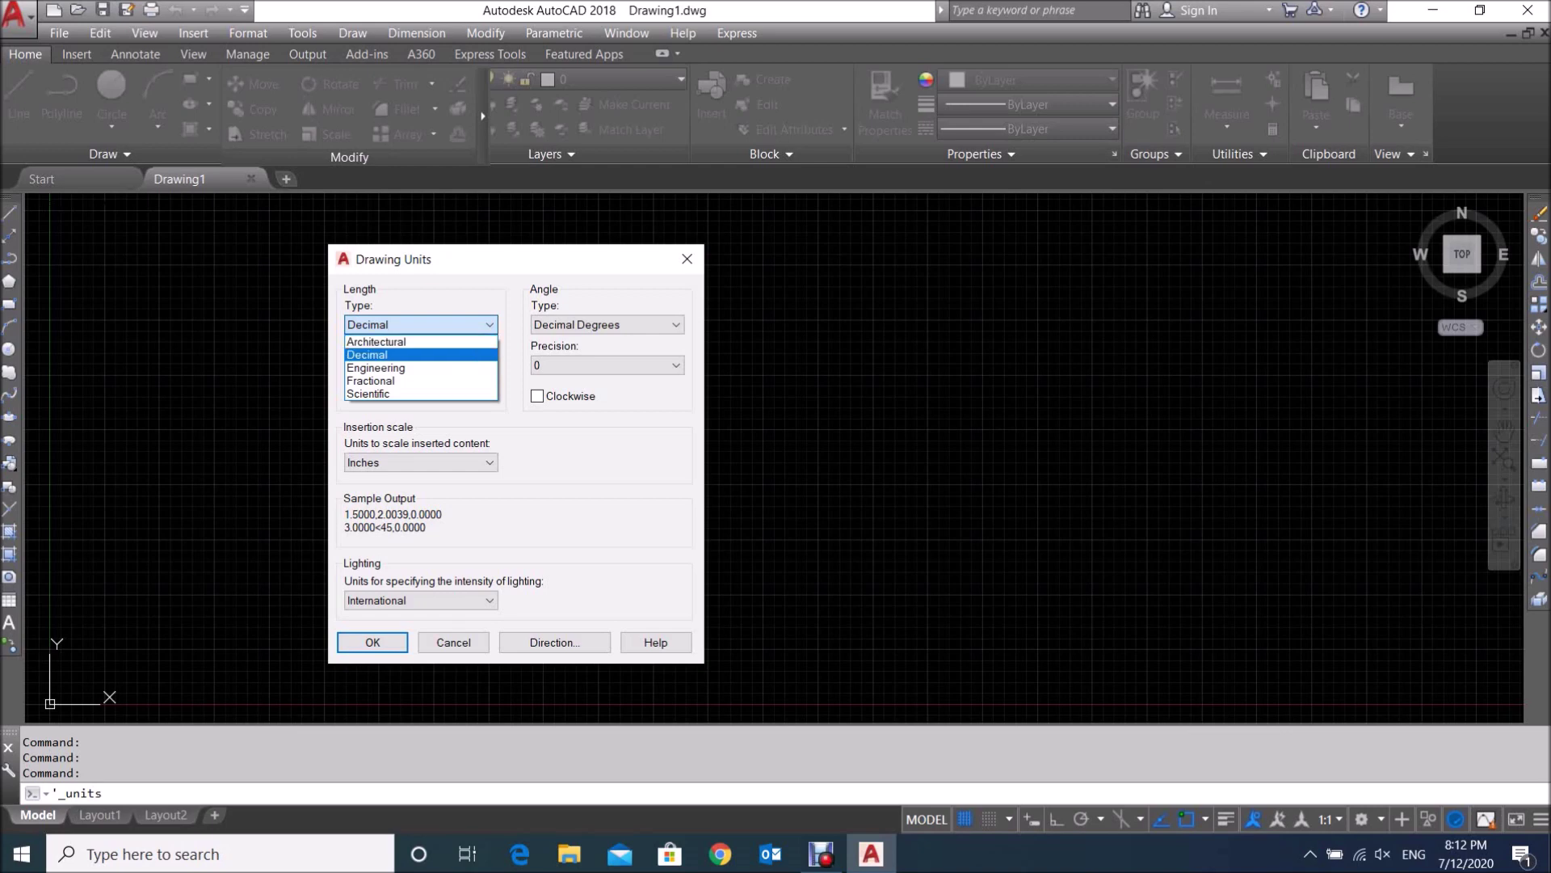
pyautogui.press('Return')
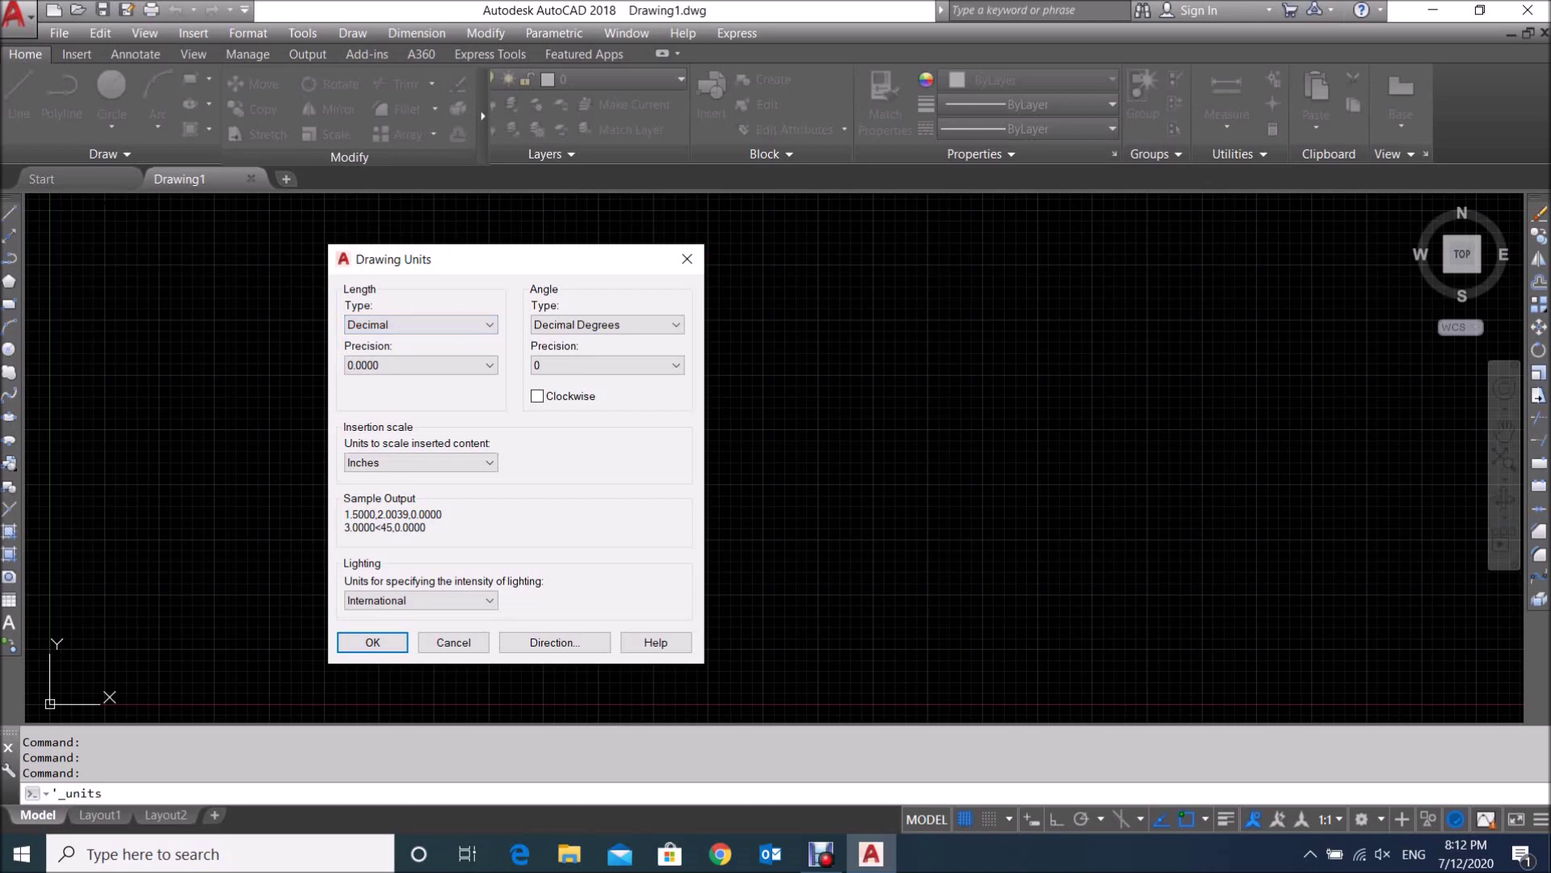
# Change the insertion scale from Inches to Centimeters.
pyautogui.click(421, 463)
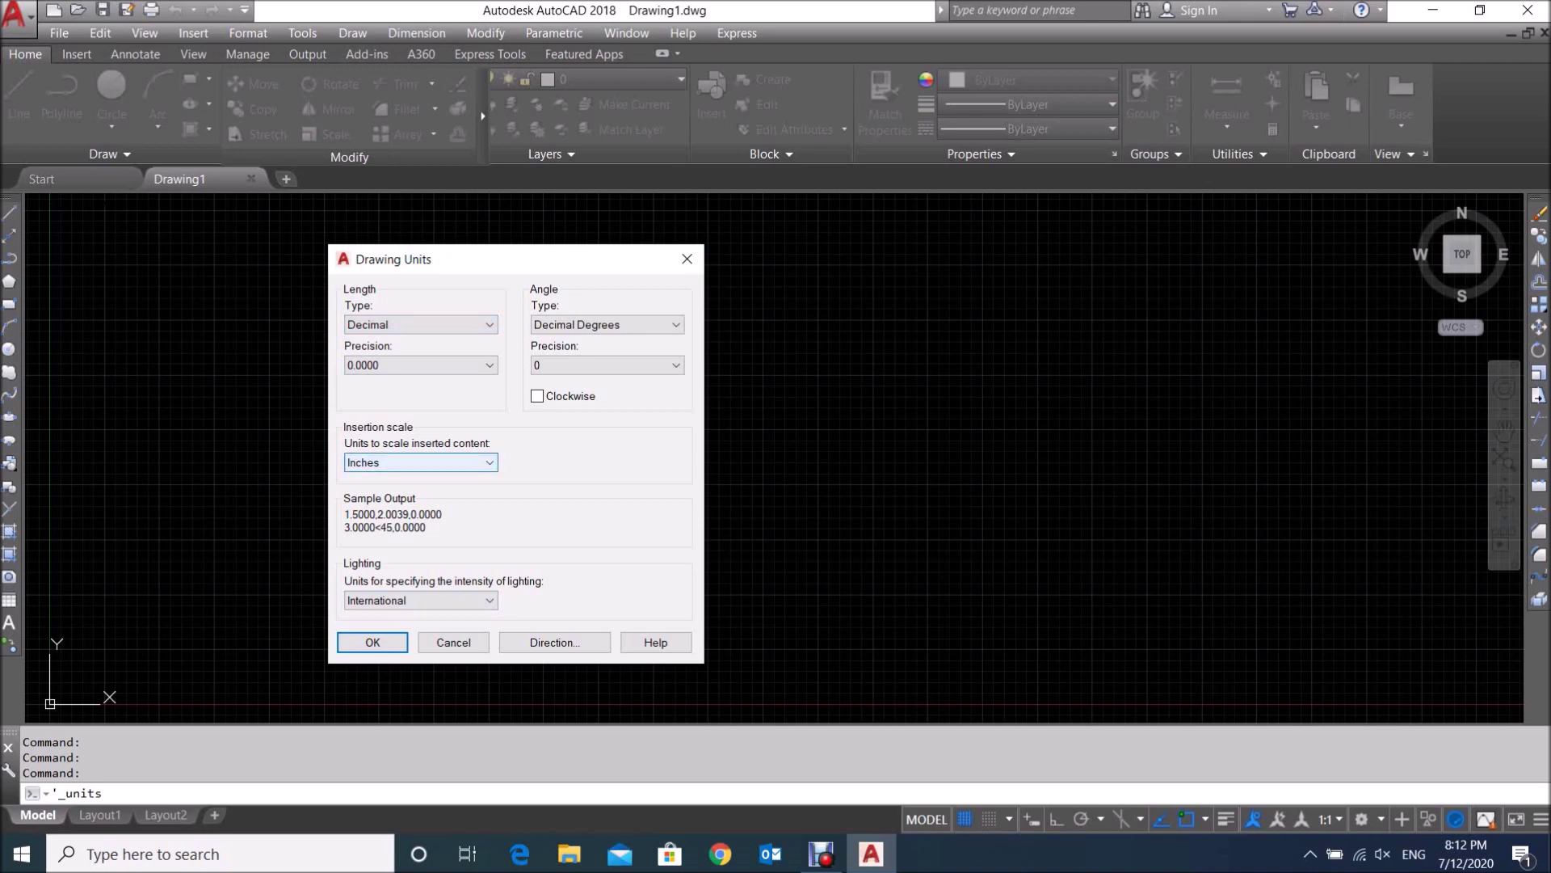
pyautogui.click(420, 462)
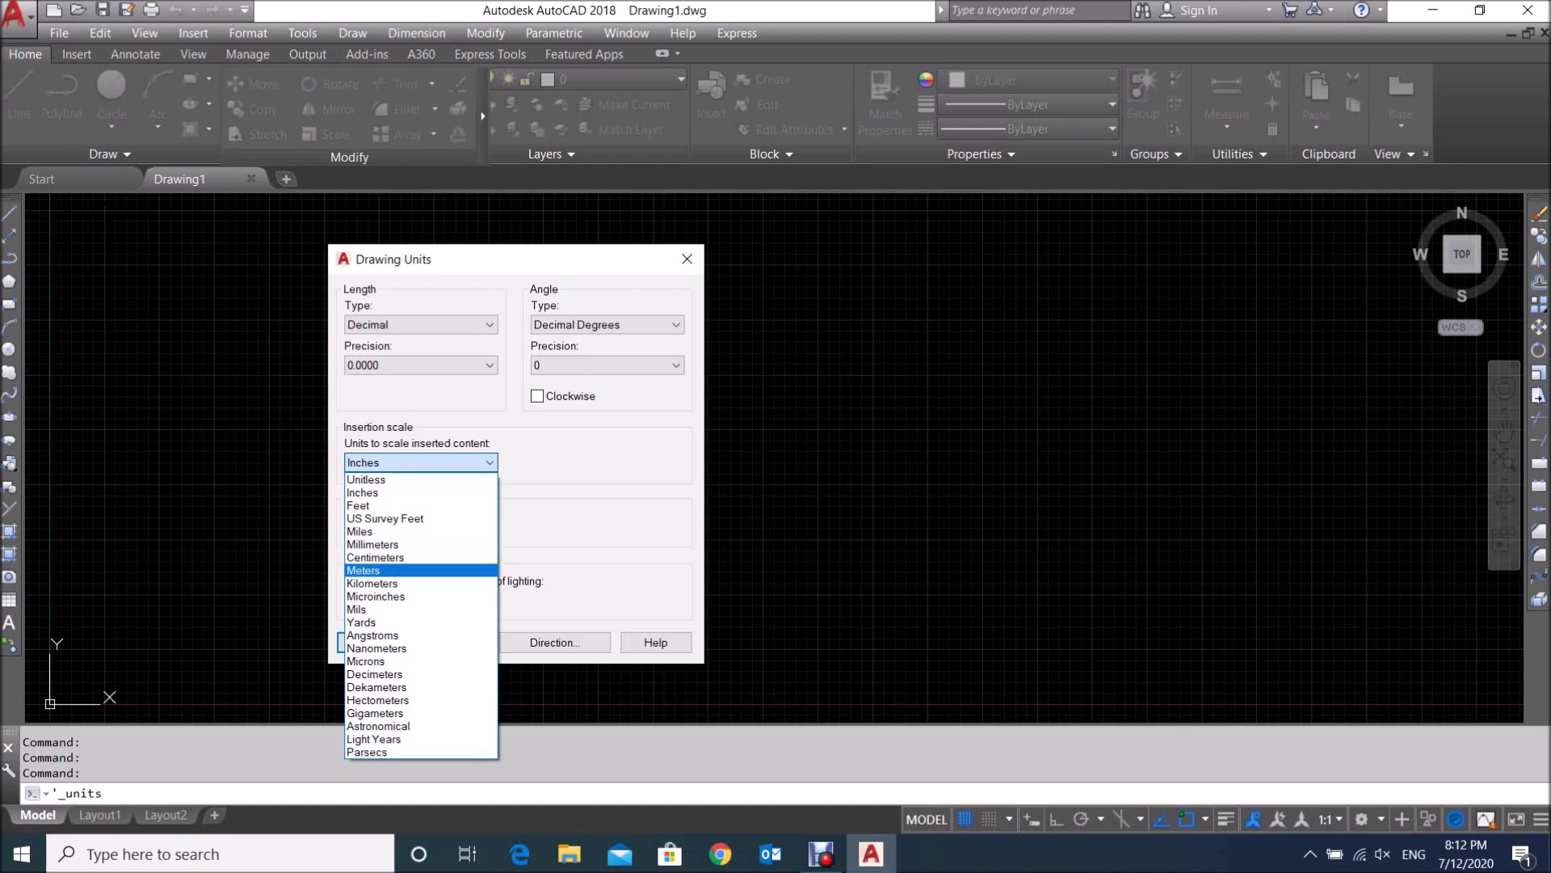
pyautogui.click(376, 557)
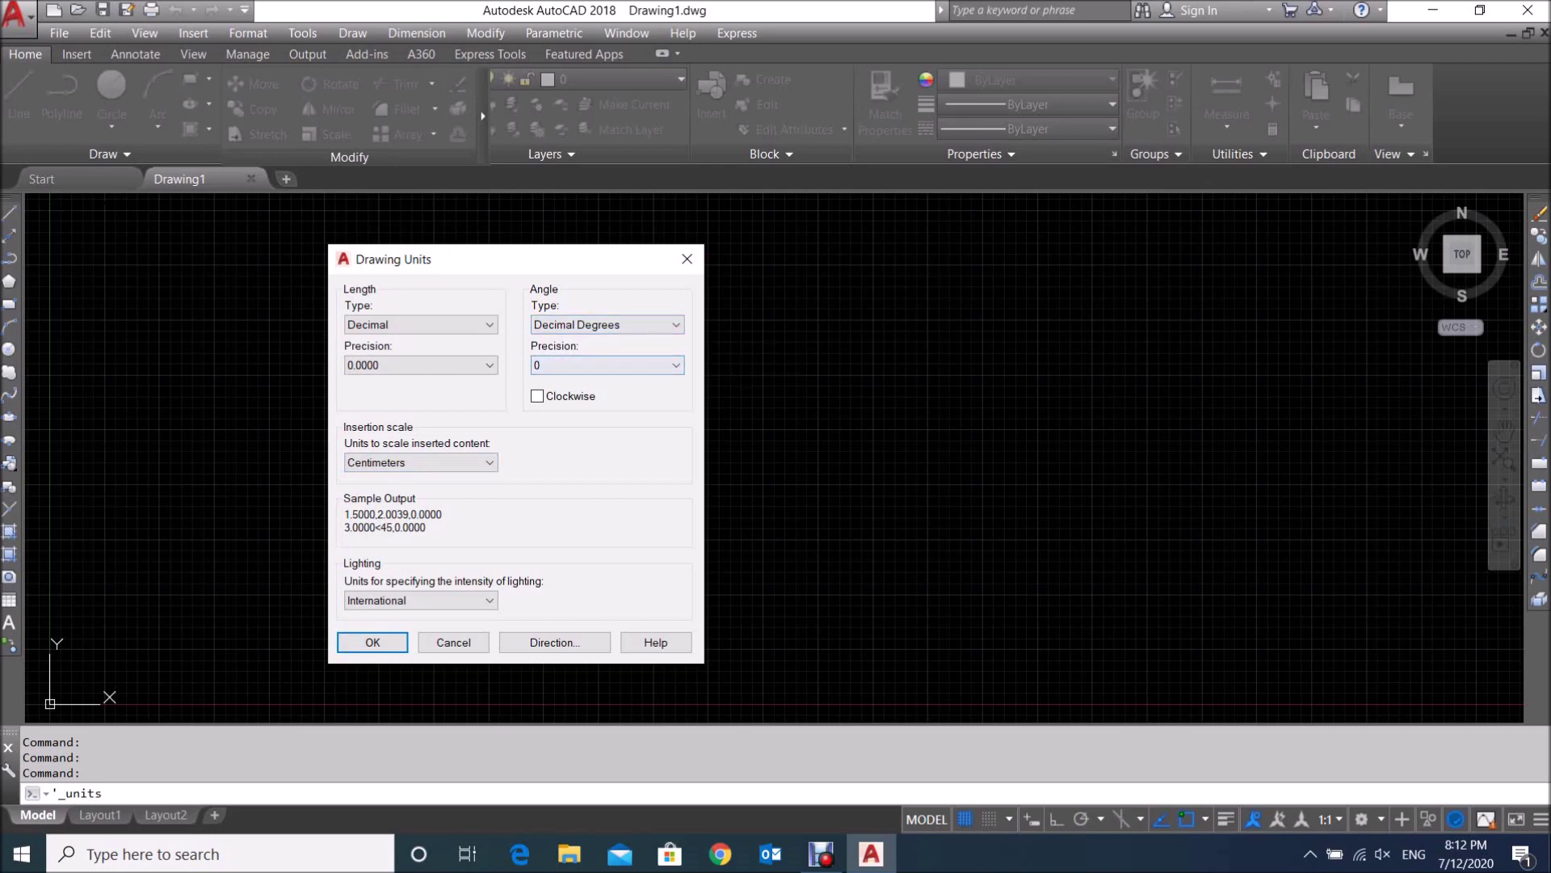
pyautogui.click(606, 365)
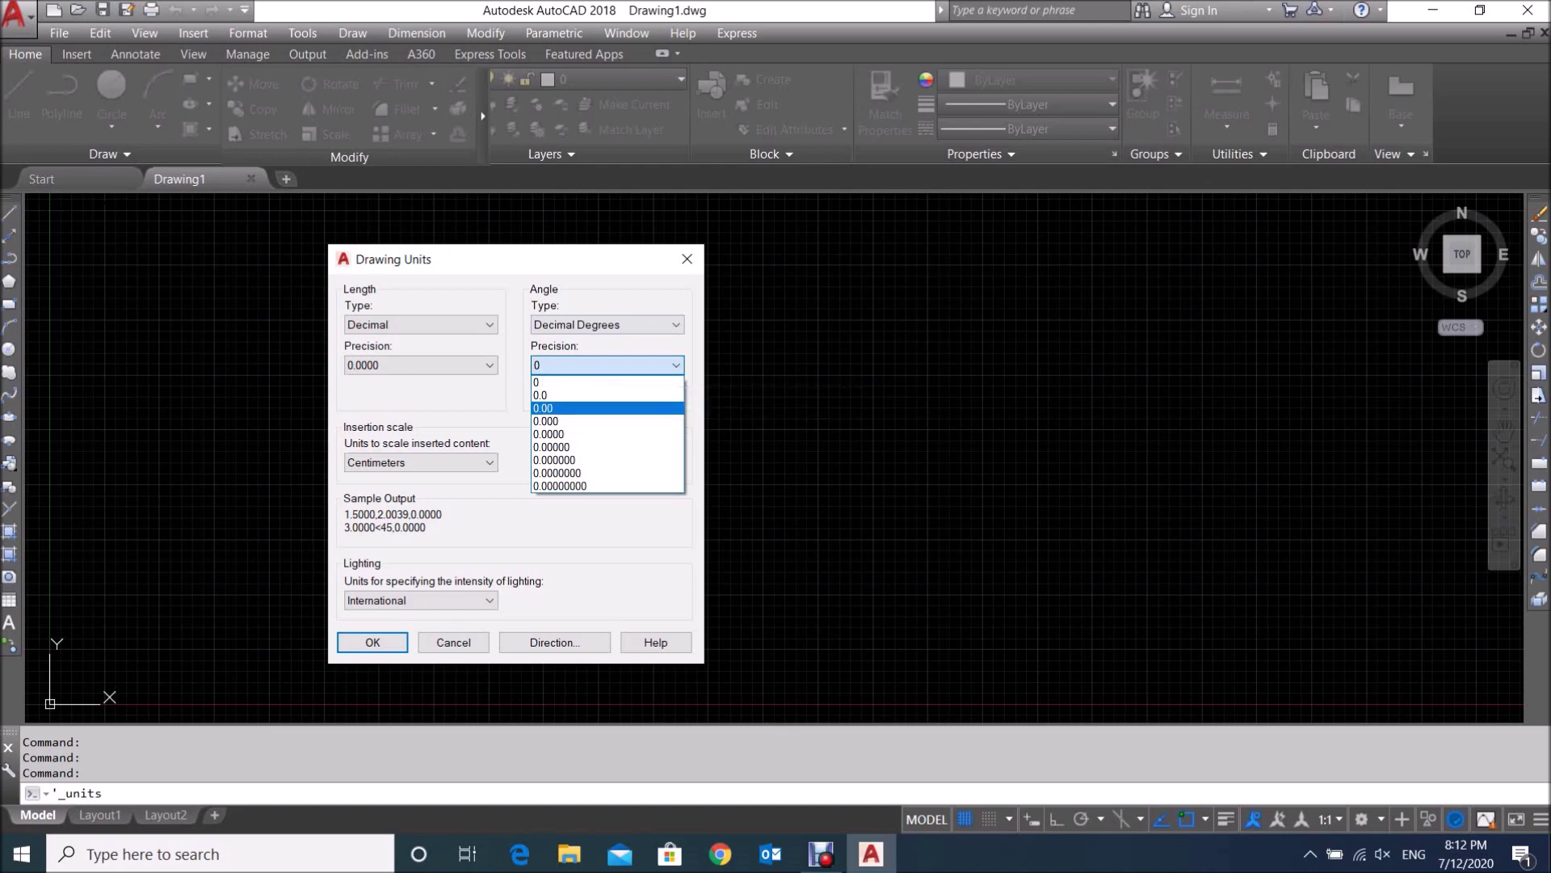
# Set angle precision to 0.00, keep International lighting units, and apply the unit settings.
pyautogui.click(565, 408)
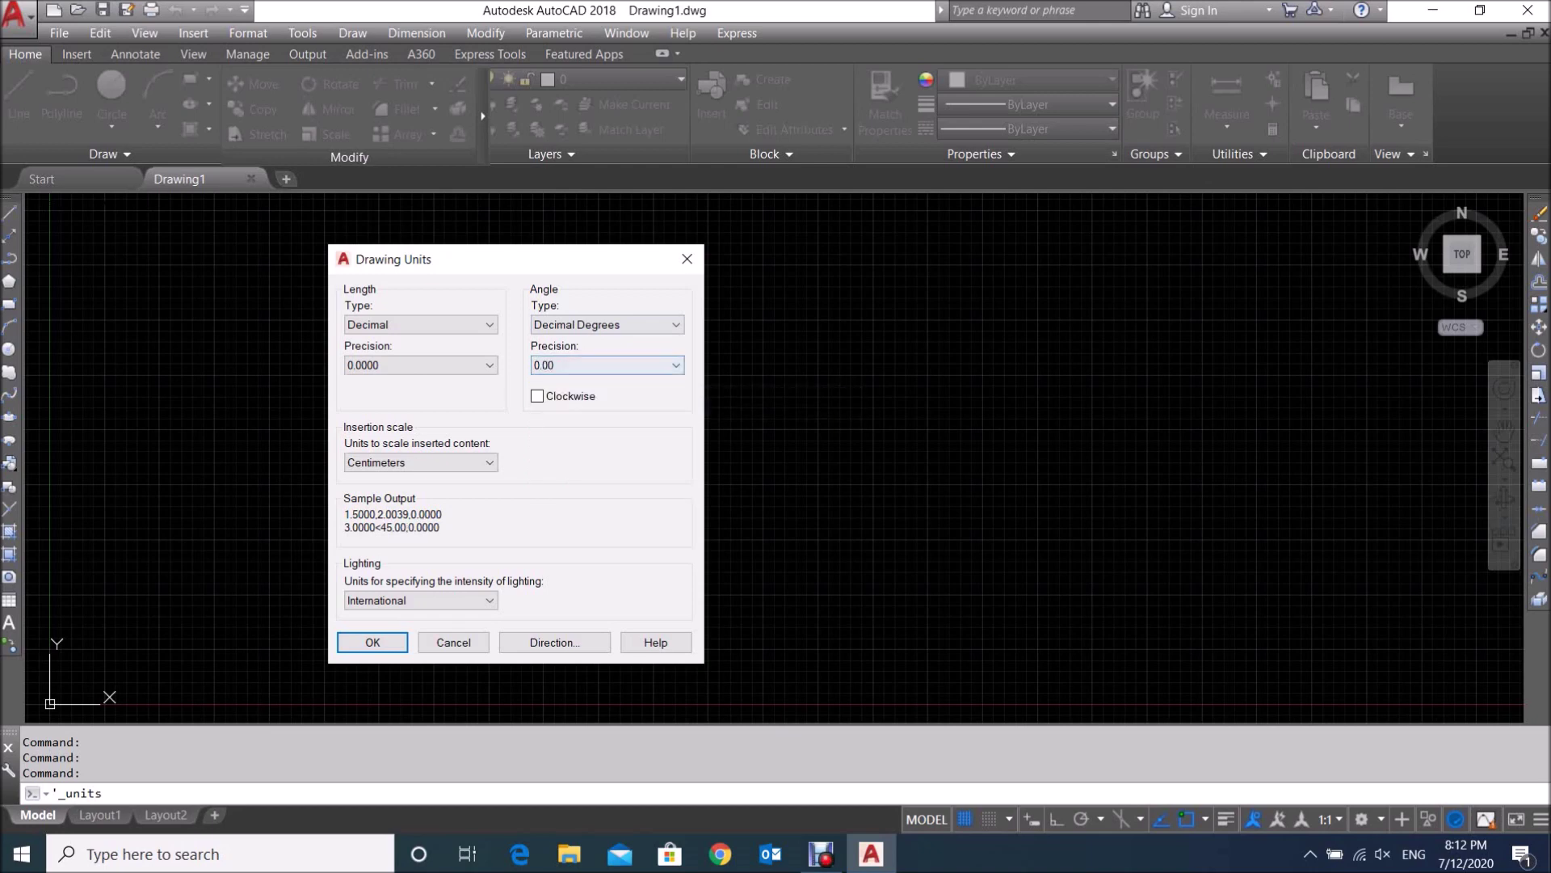
pyautogui.click(606, 366)
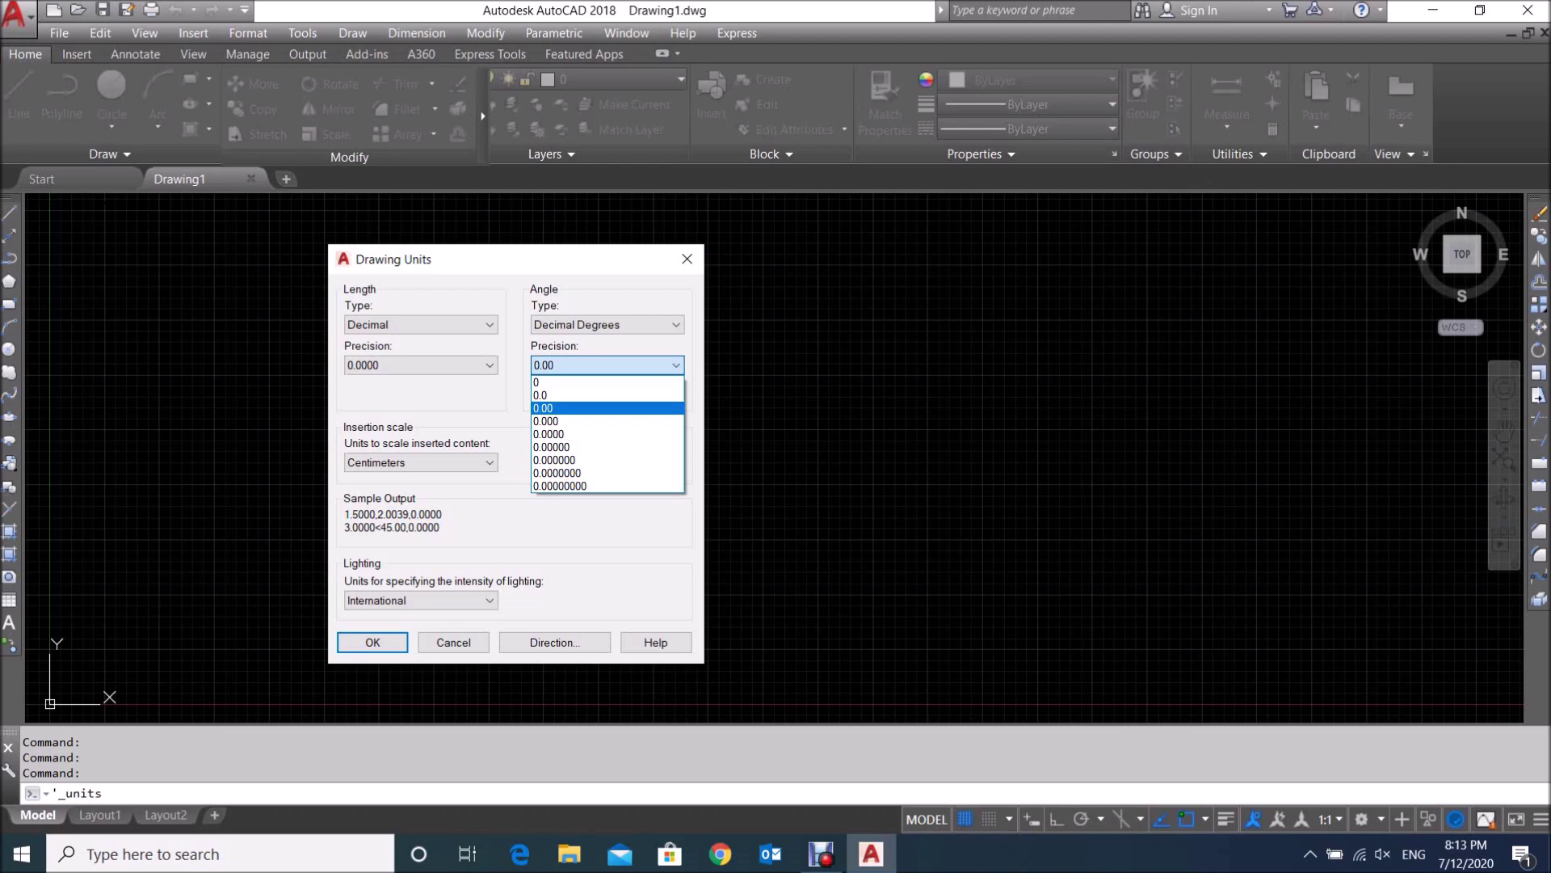
pyautogui.press('Return')
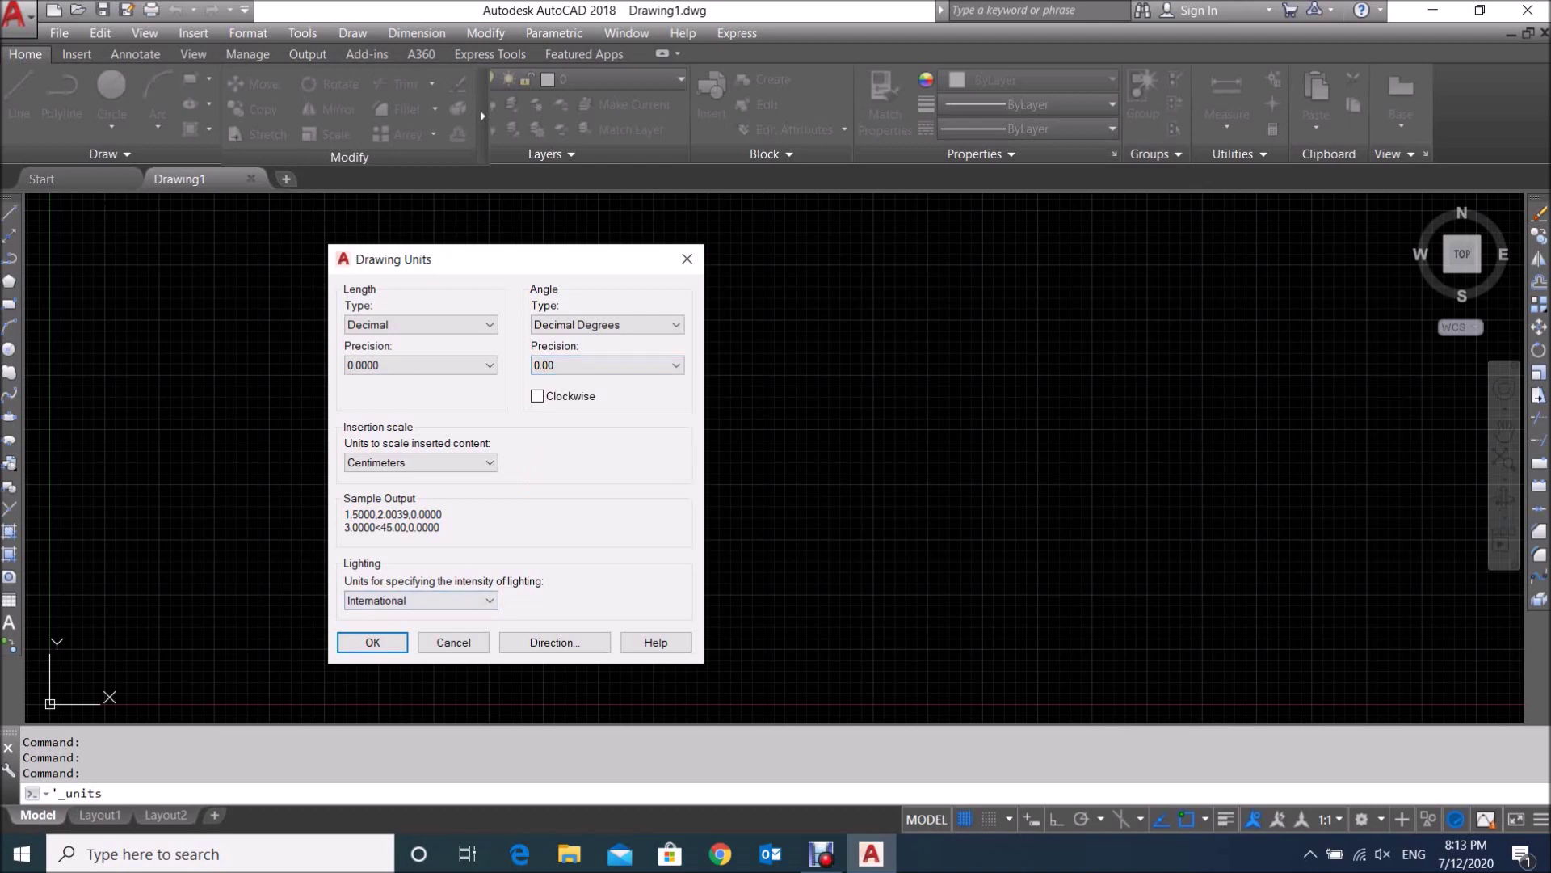
pyautogui.click(421, 600)
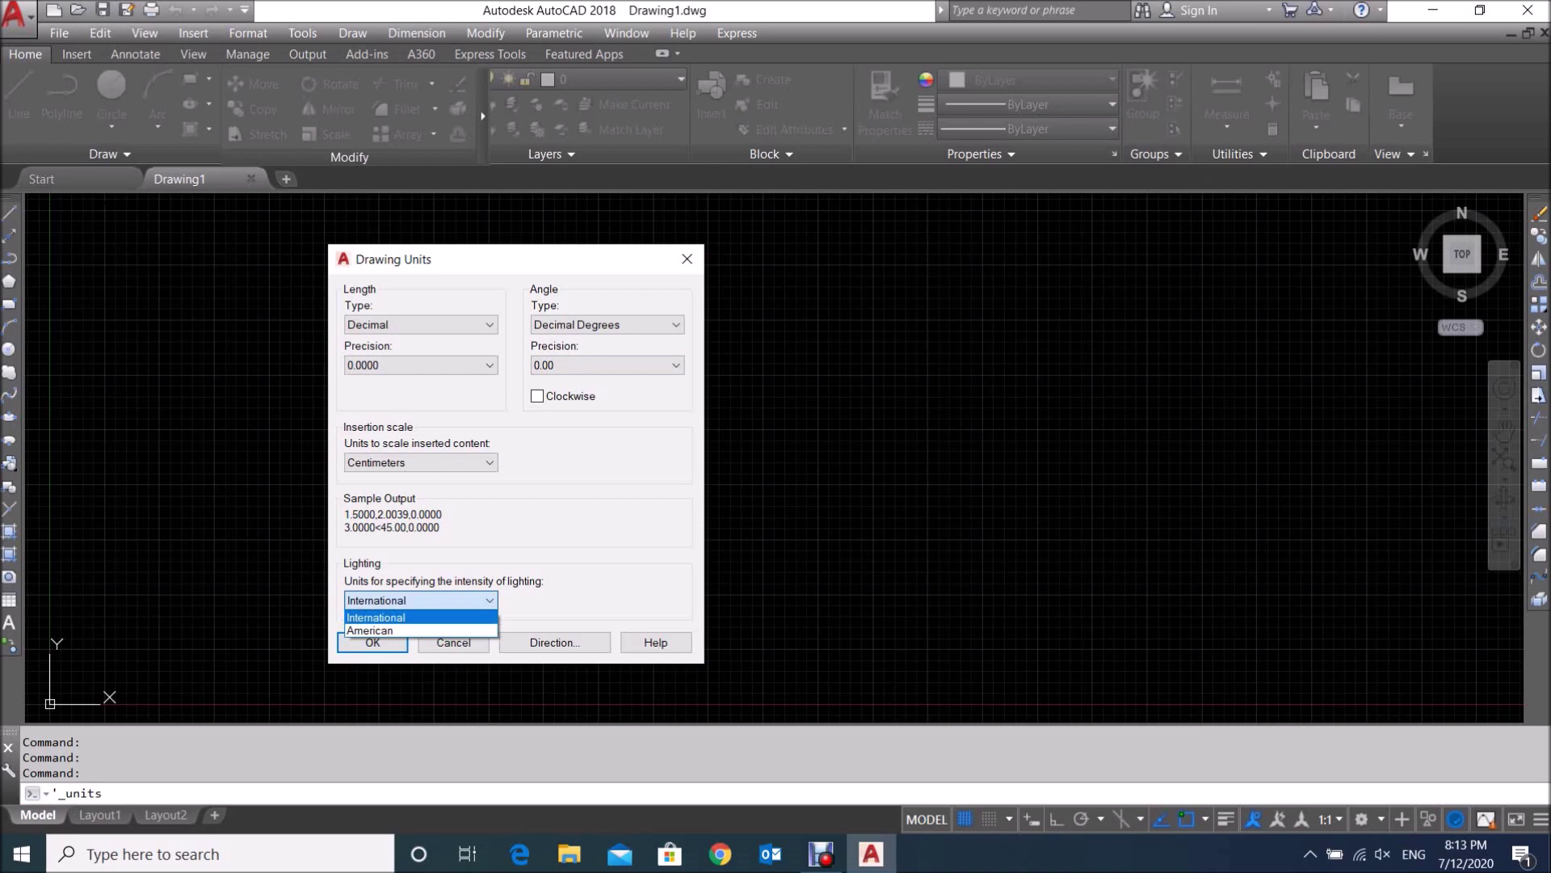
pyautogui.press('Return')
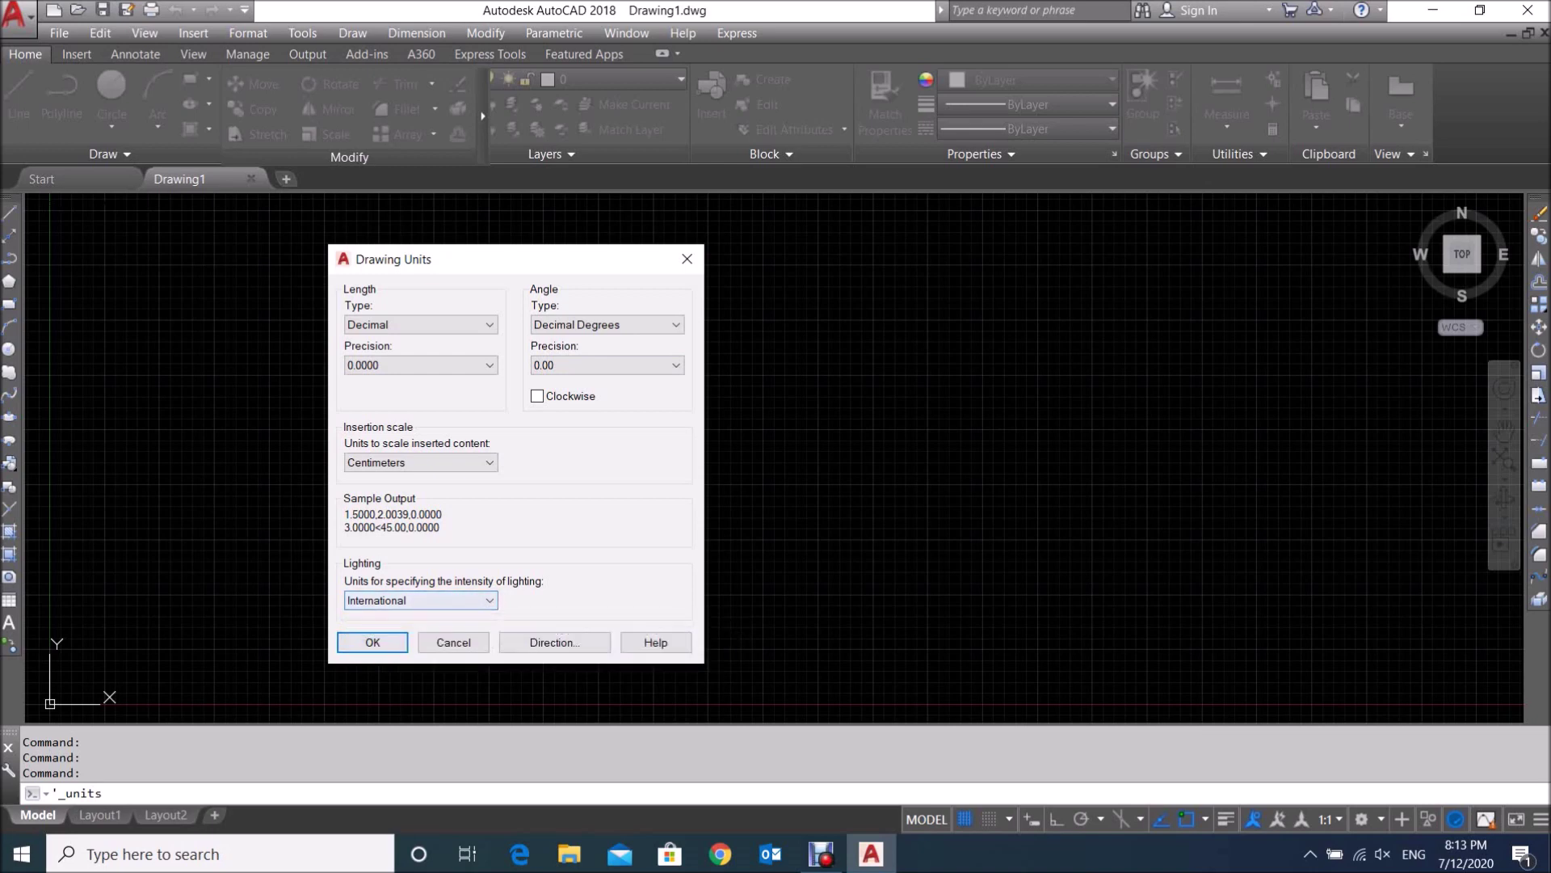
pyautogui.click(390, 640)
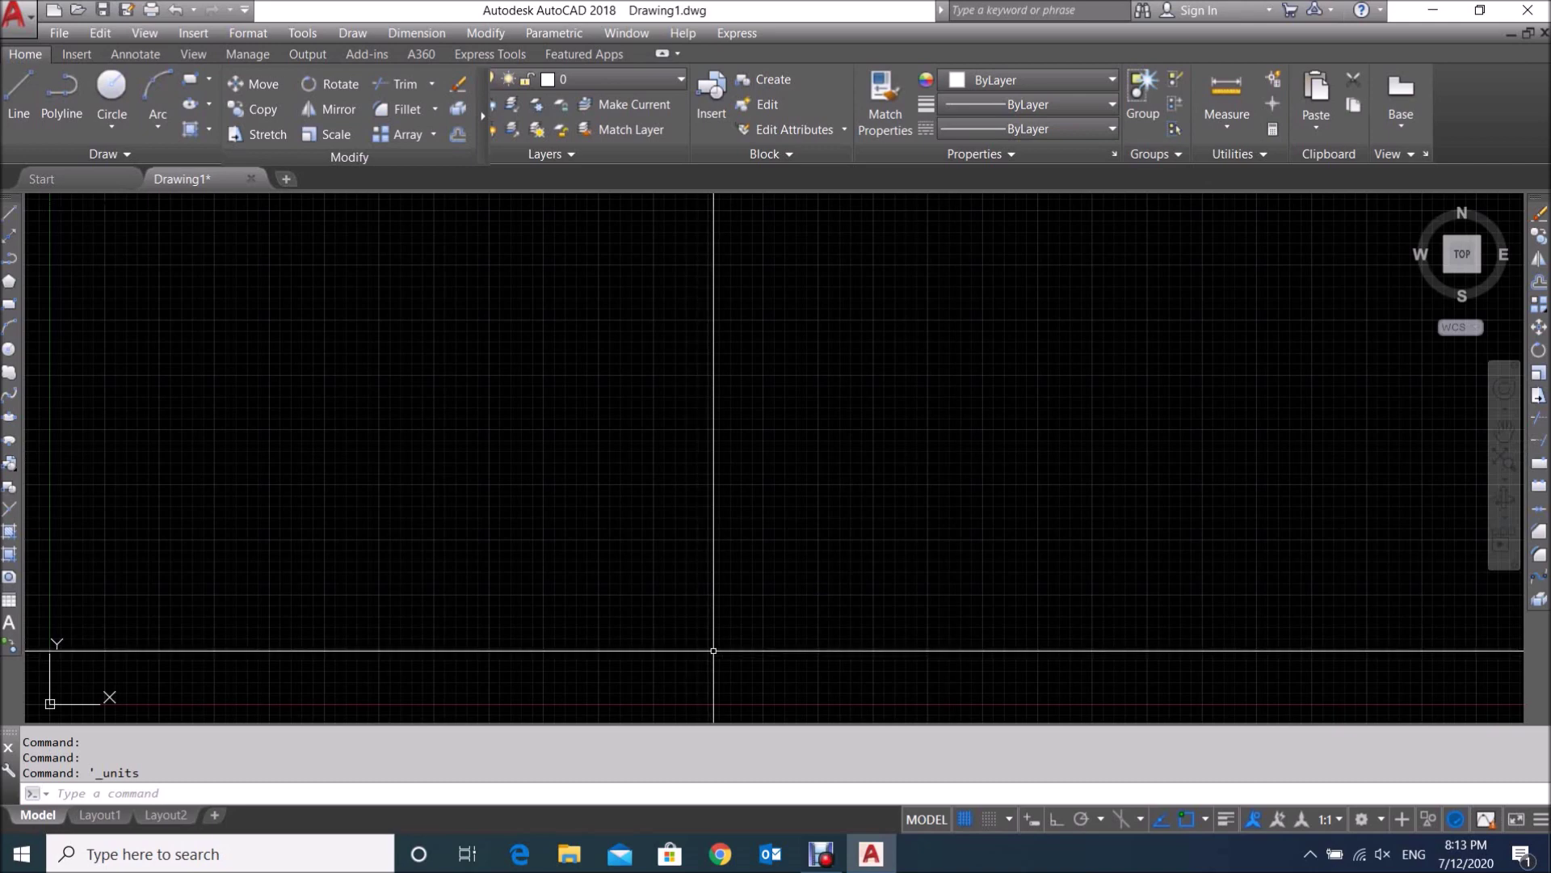
# Draw a single horizontal line with the LINE command and Ortho mode on.
pyautogui.write('l')
pyautogui.press('Return')
pyautogui.click(436, 587)
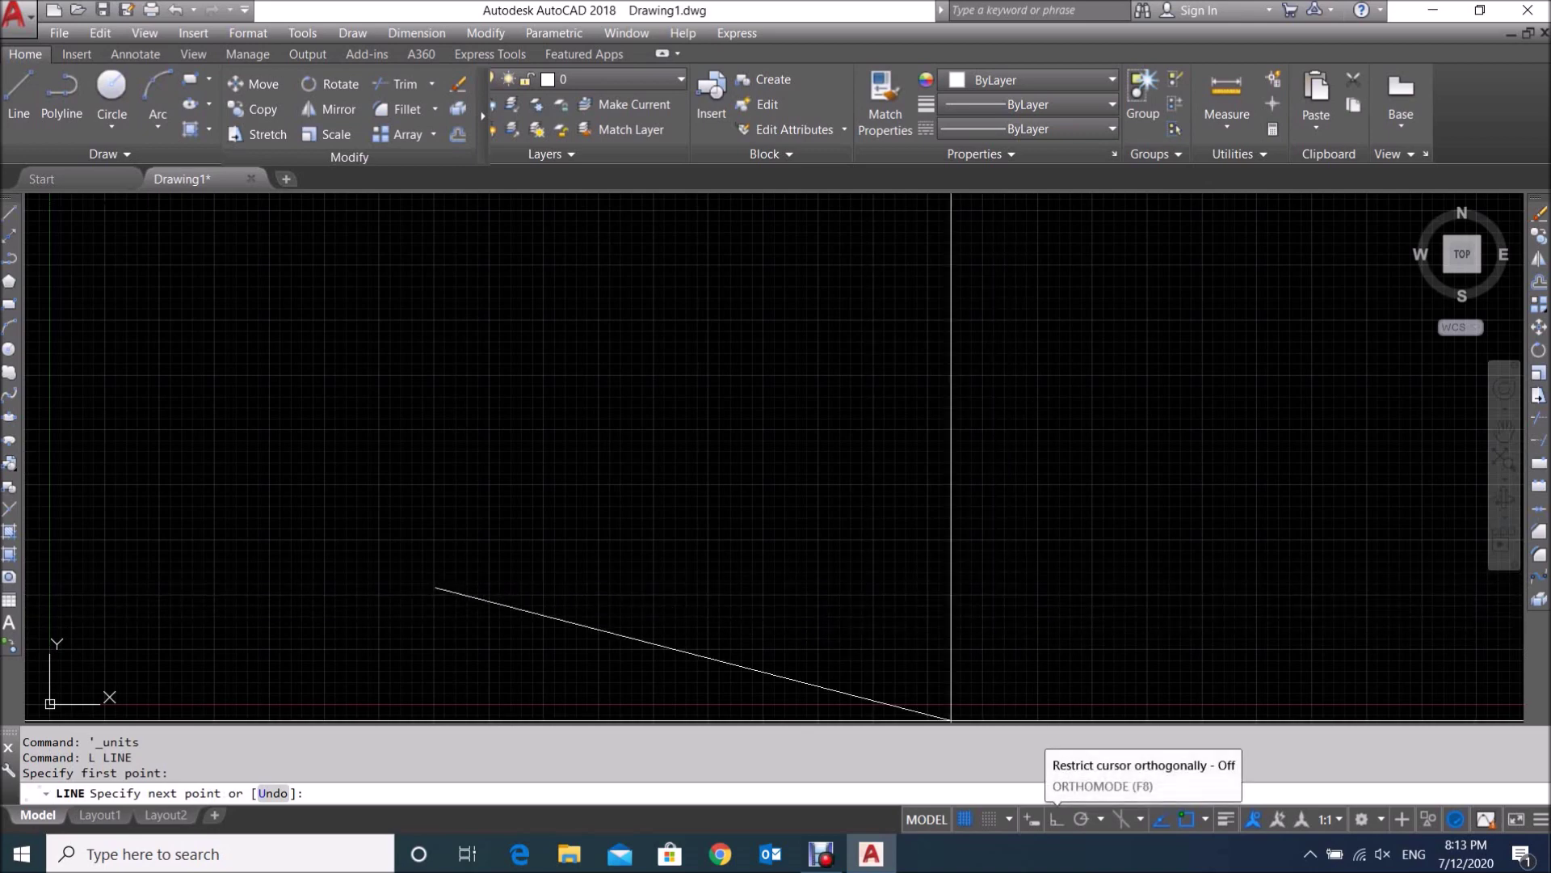
pyautogui.click(1056, 818)
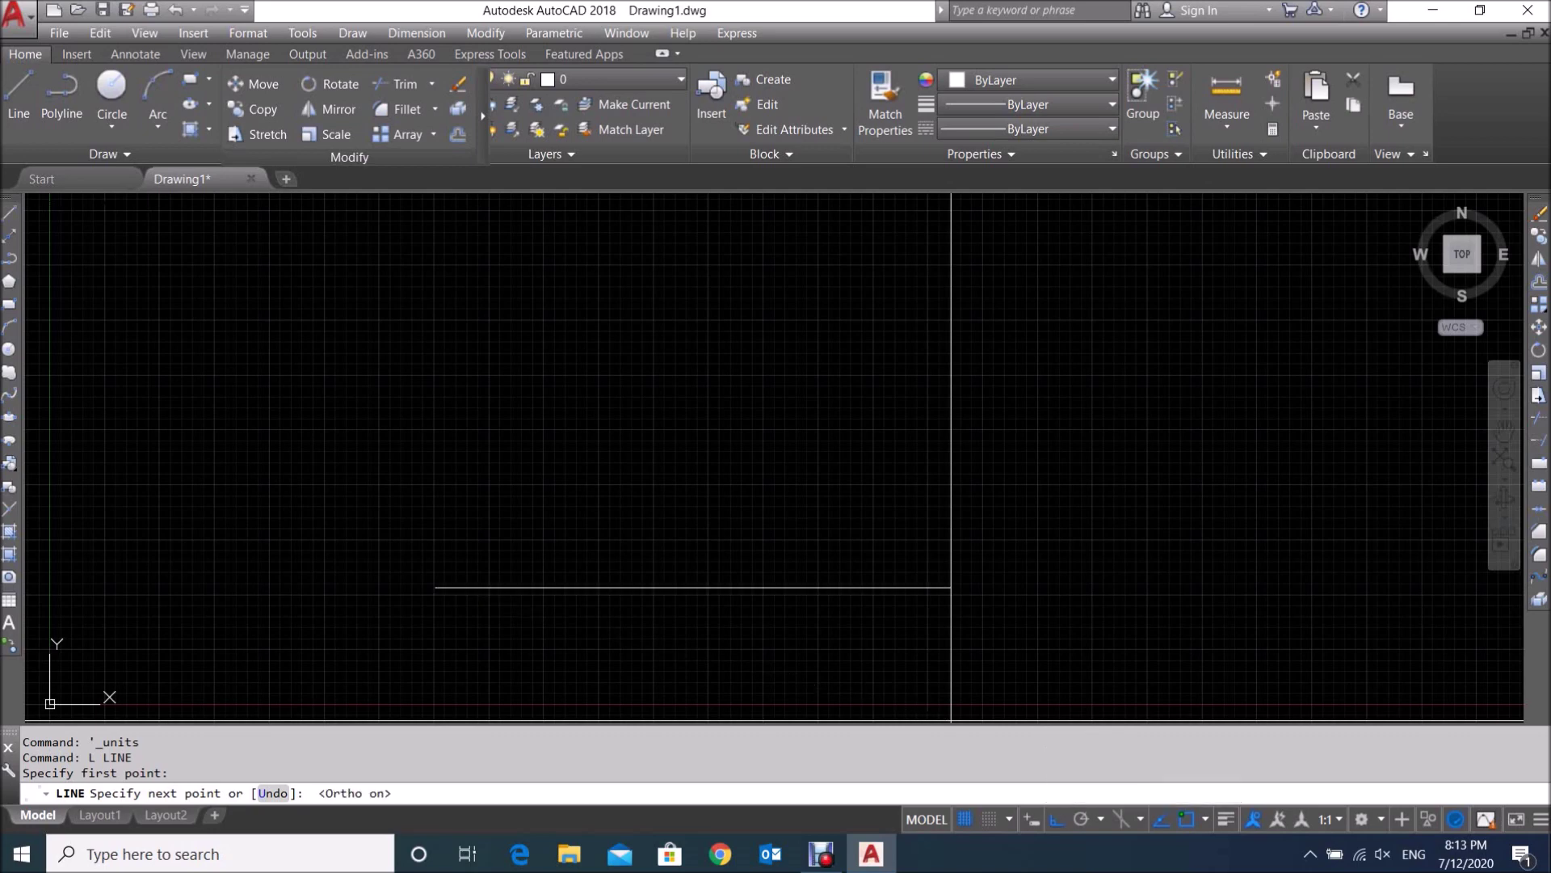
pyautogui.click(986, 638)
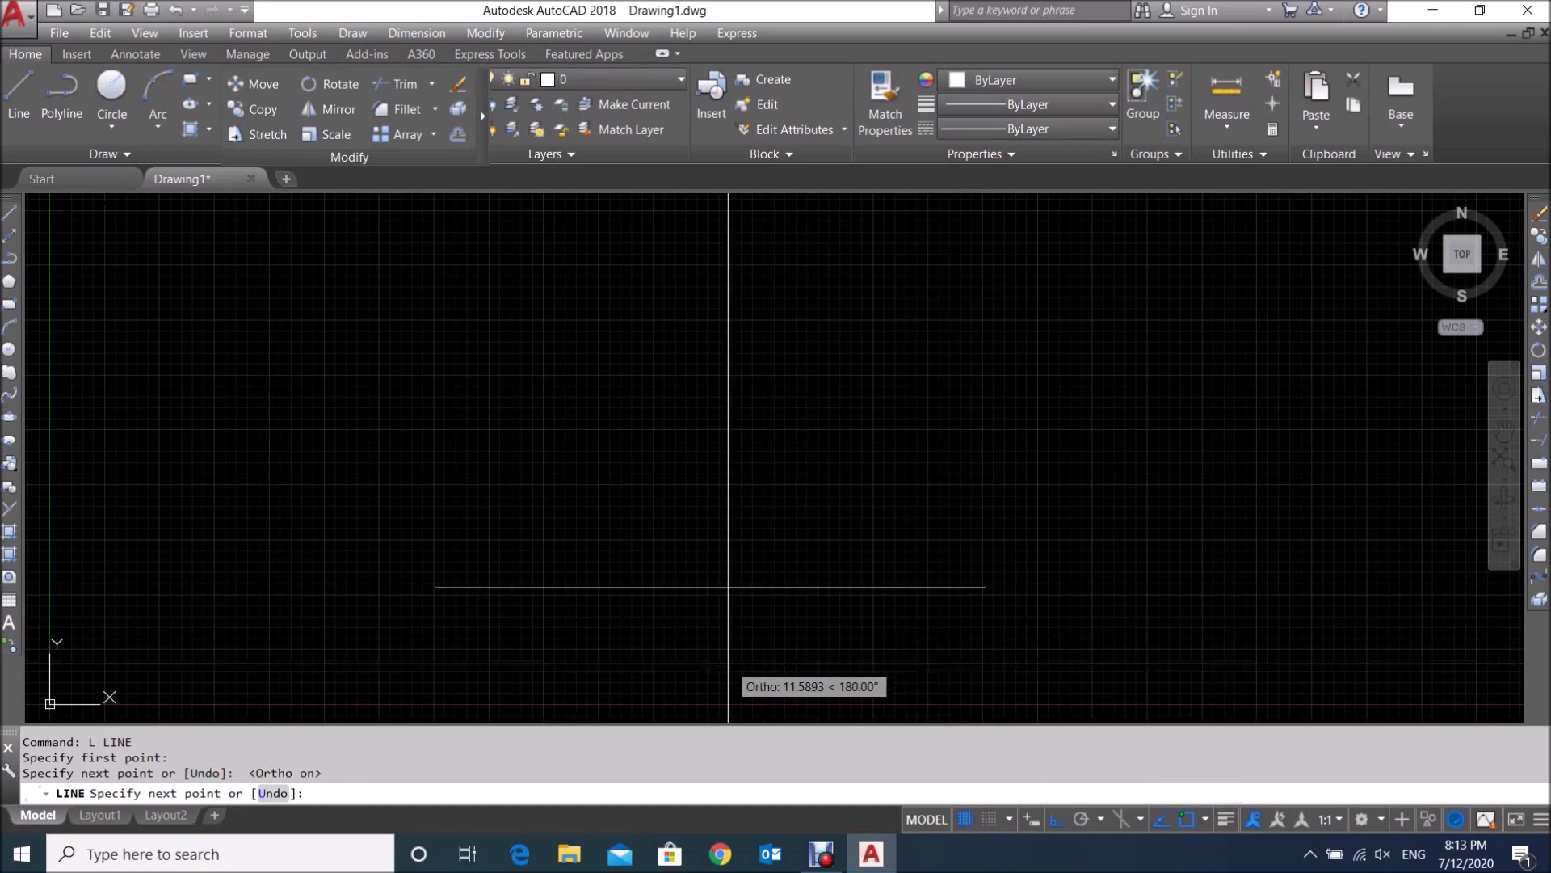
pyautogui.press('Escape')
pyautogui.press('Escape')
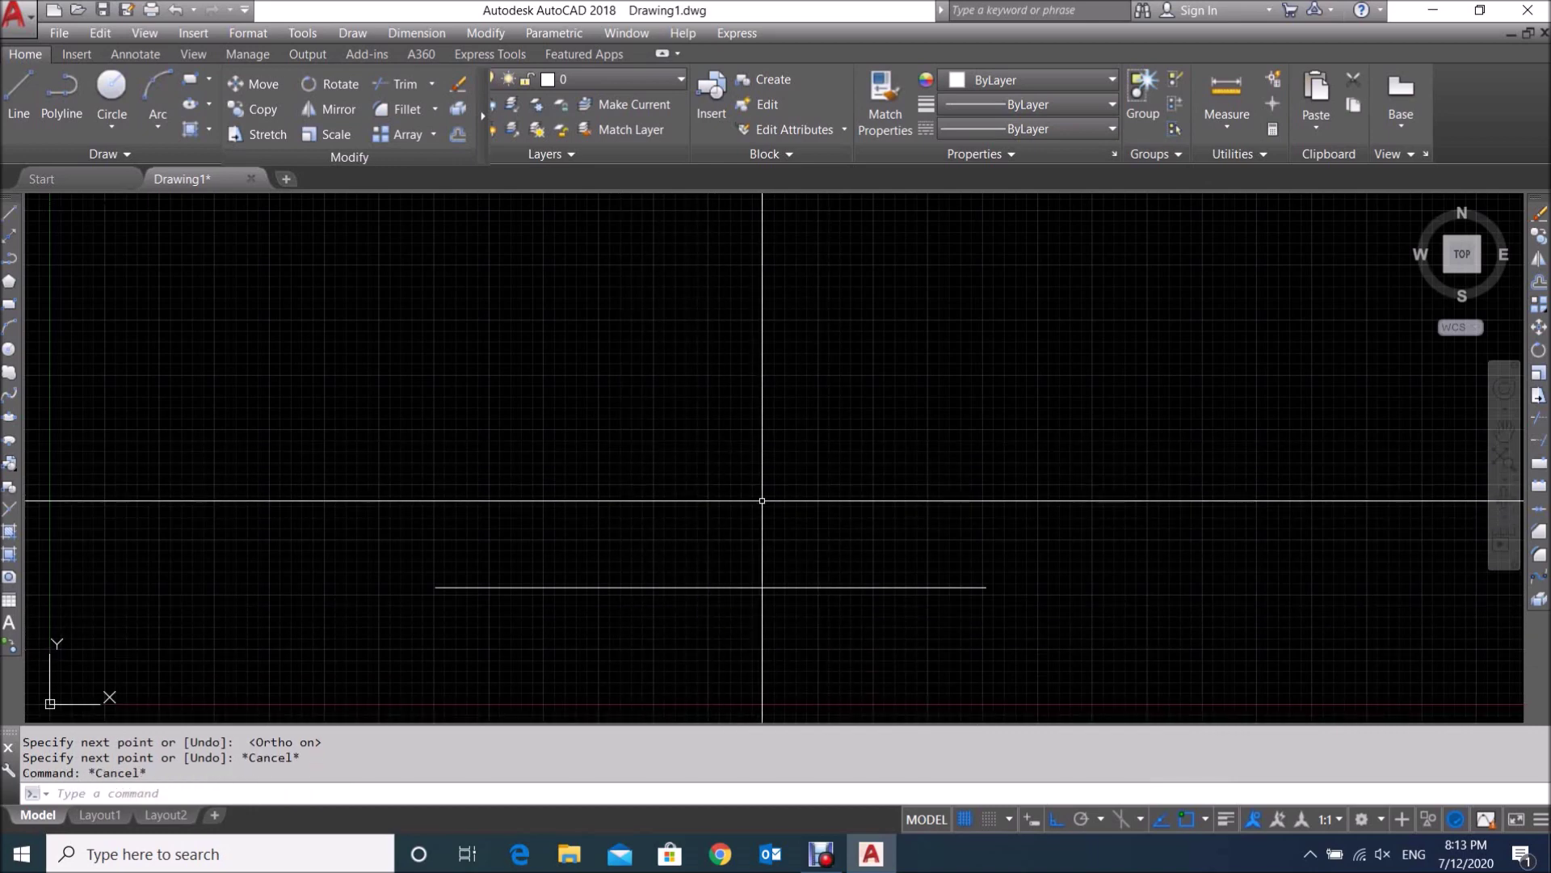
# Place a linear dimension reading 25.0610 above the line, measured between its endpoints.
pyautogui.click(416, 33)
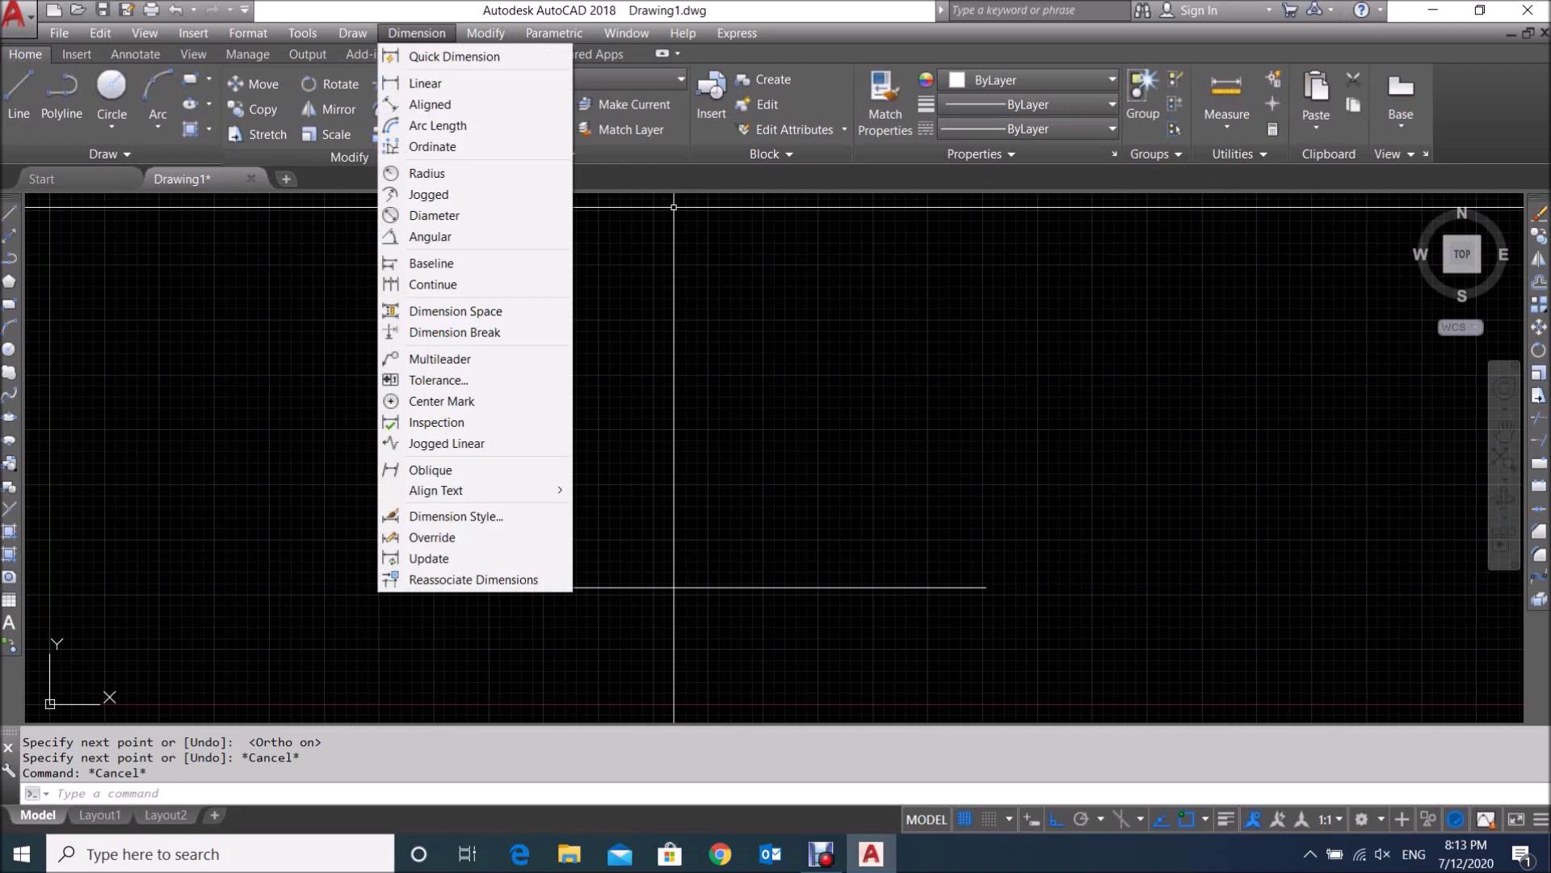
pyautogui.click(422, 83)
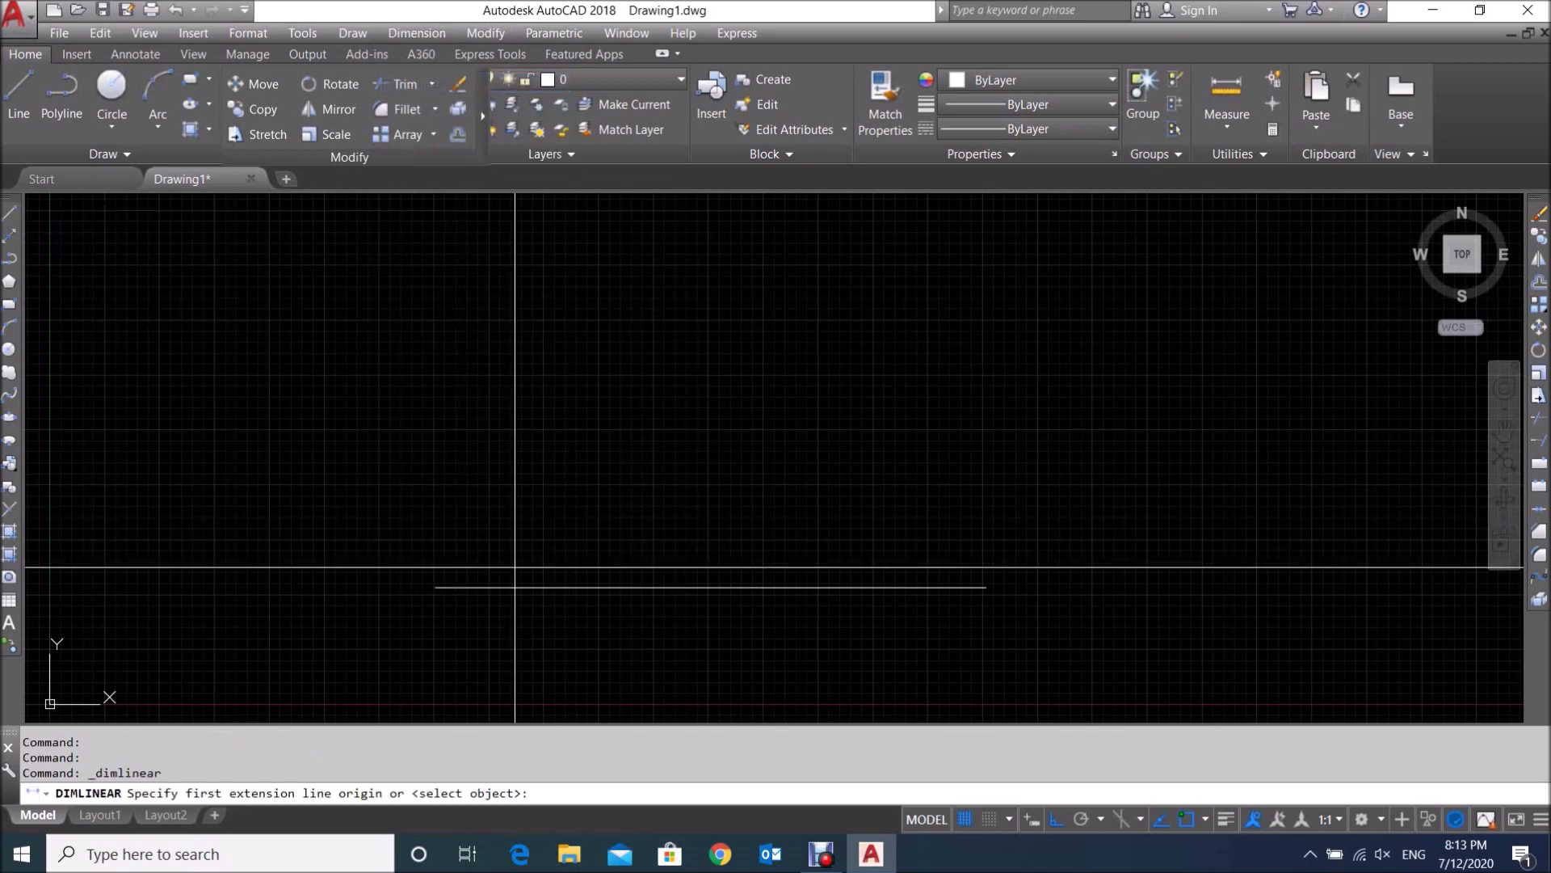
pyautogui.click(436, 587)
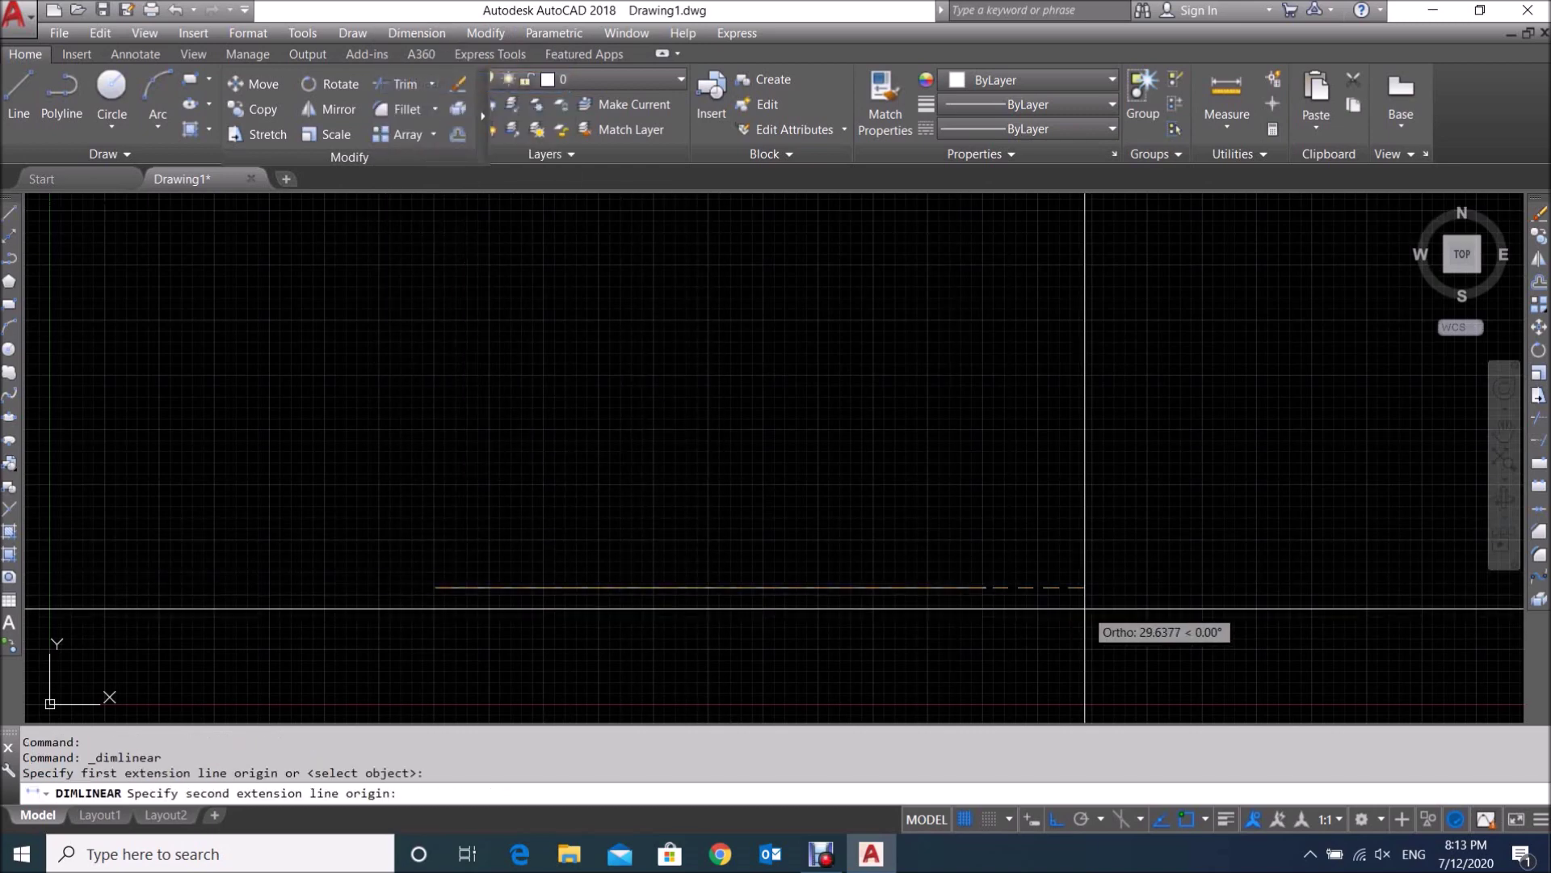
pyautogui.click(986, 587)
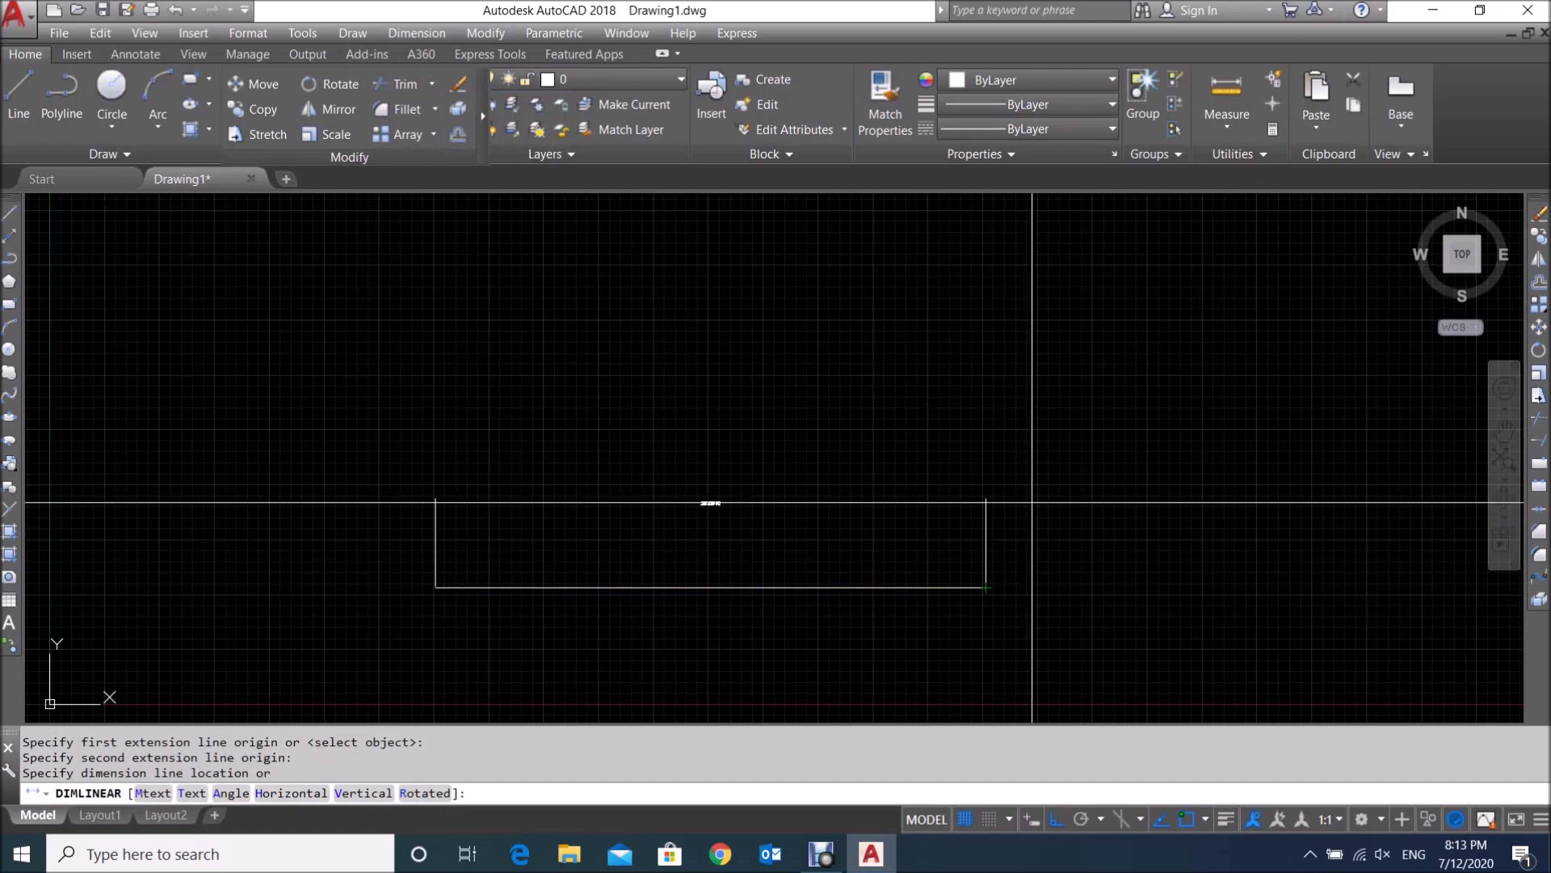
pyautogui.click(1004, 538)
pyautogui.scroll(3, 721, 580)
pyautogui.scroll(-2, 835, 544)
pyautogui.scroll(2, 800, 427)
pyautogui.scroll(2, 727, 408)
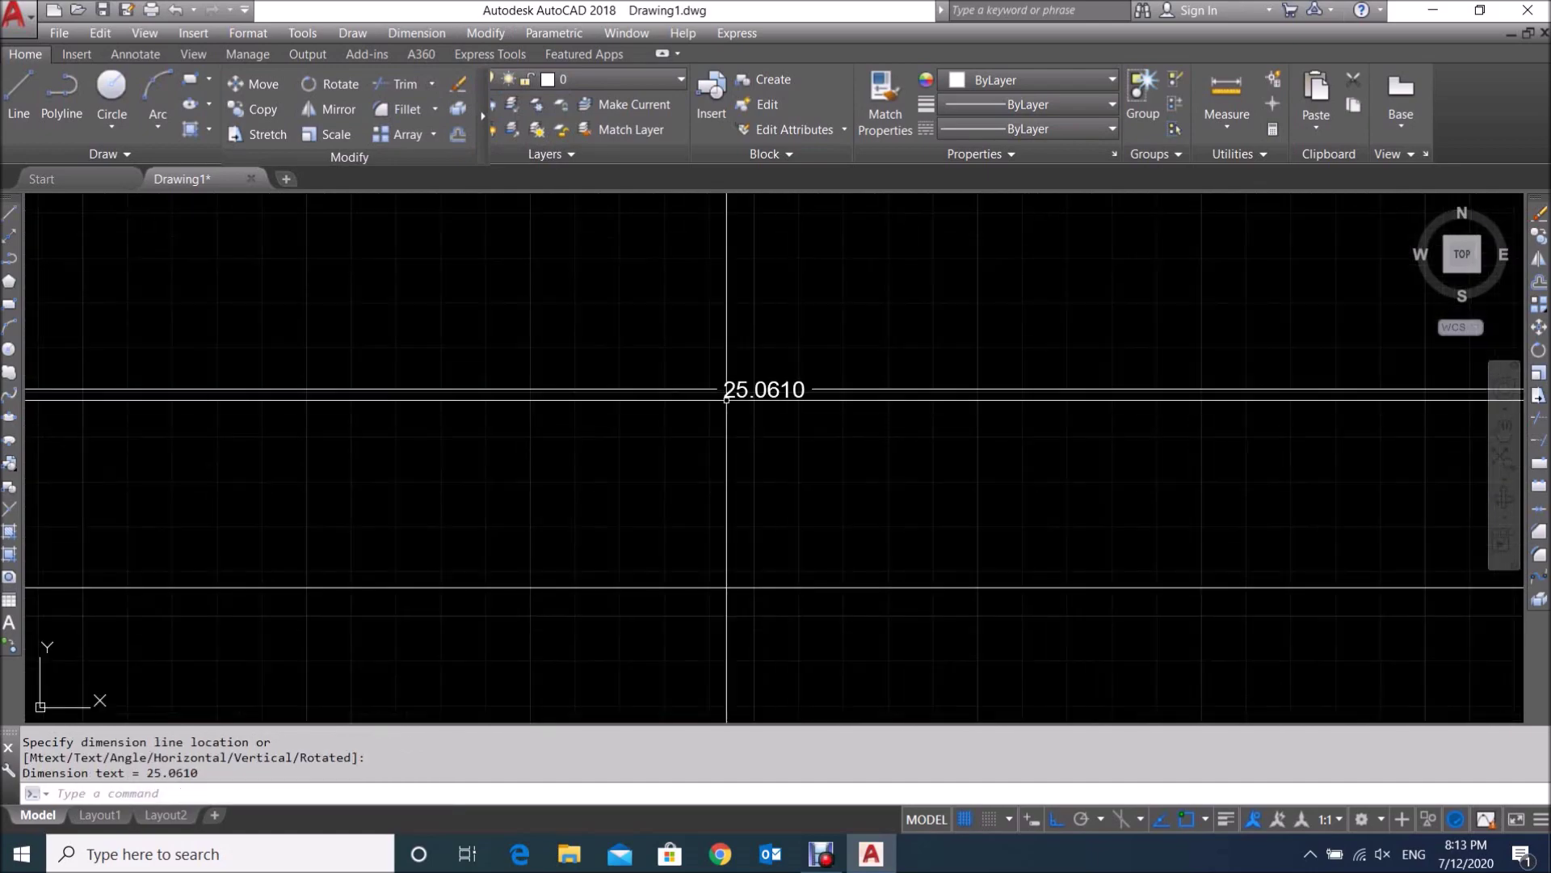
pyautogui.scroll(-2, 659, 537)
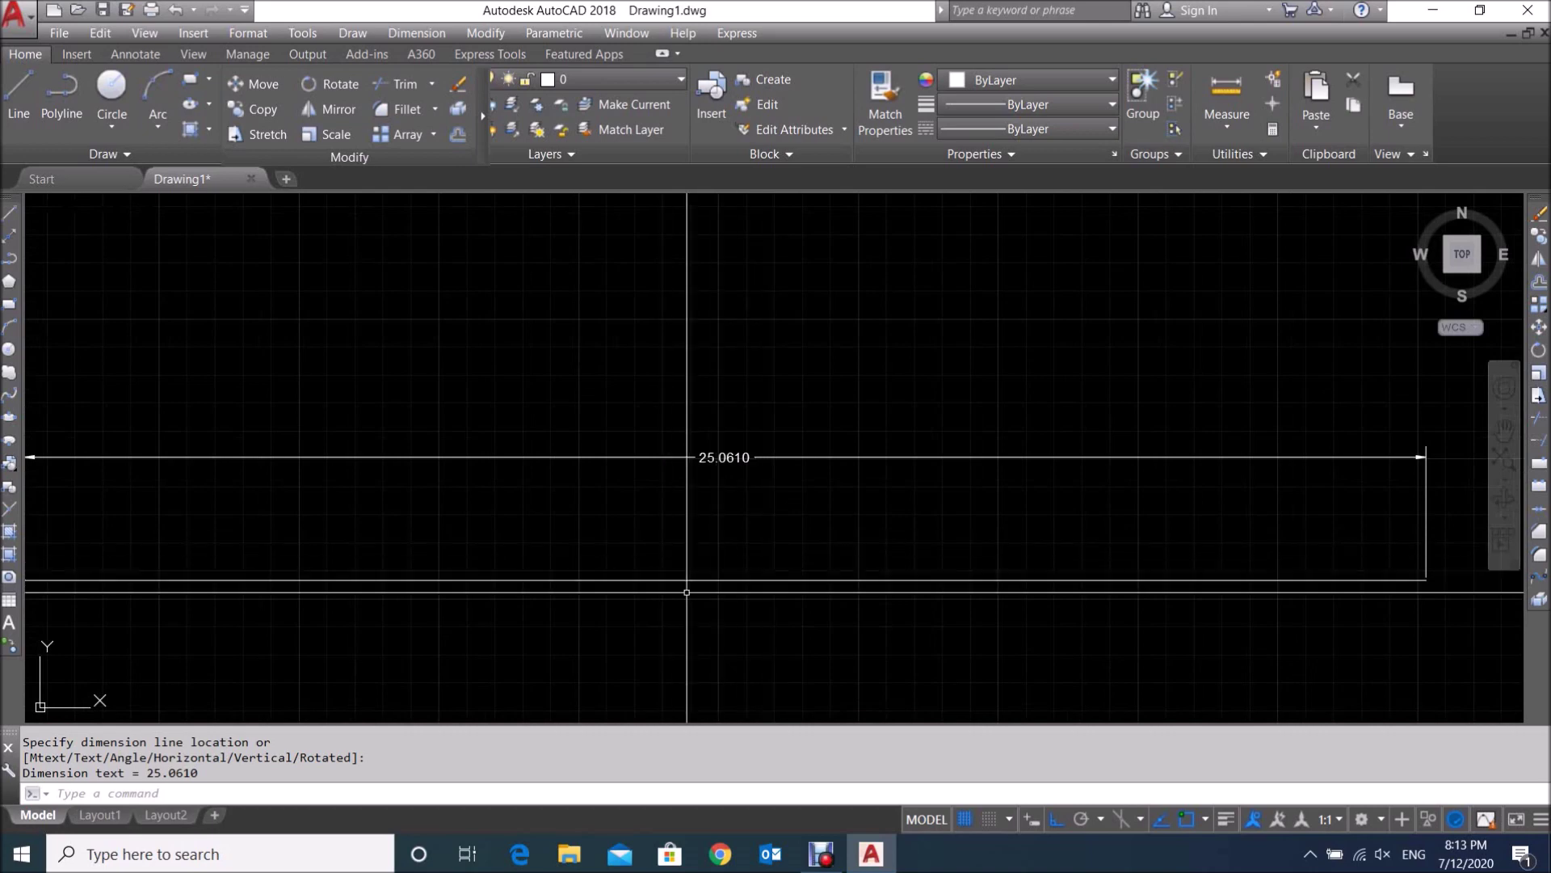
pyautogui.scroll(-4, 859, 533)
pyautogui.scroll(2, 879, 546)
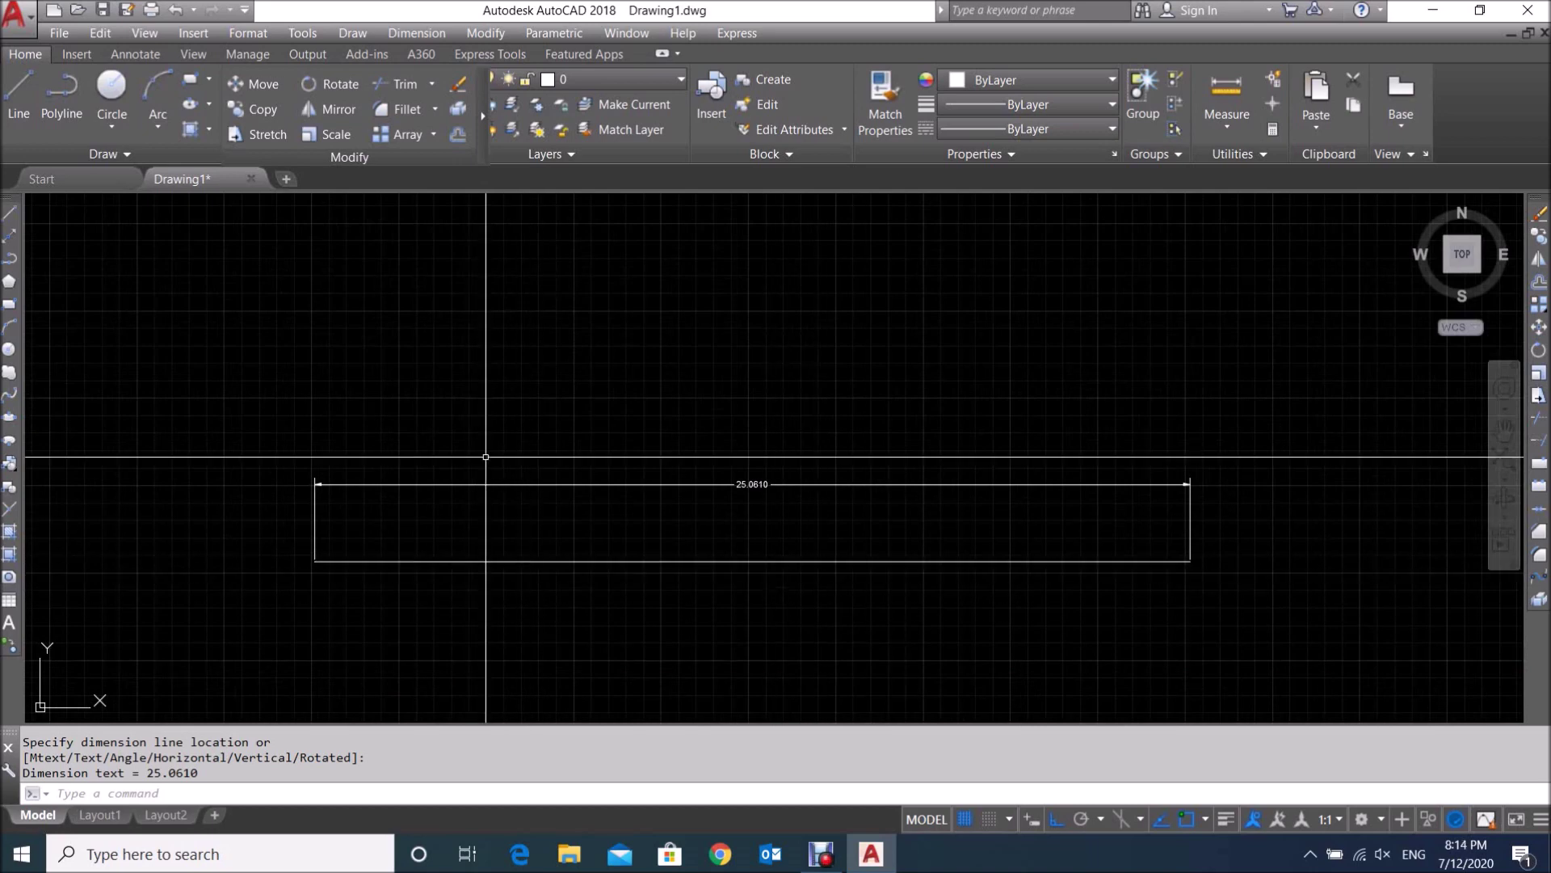
pyautogui.click(247, 32)
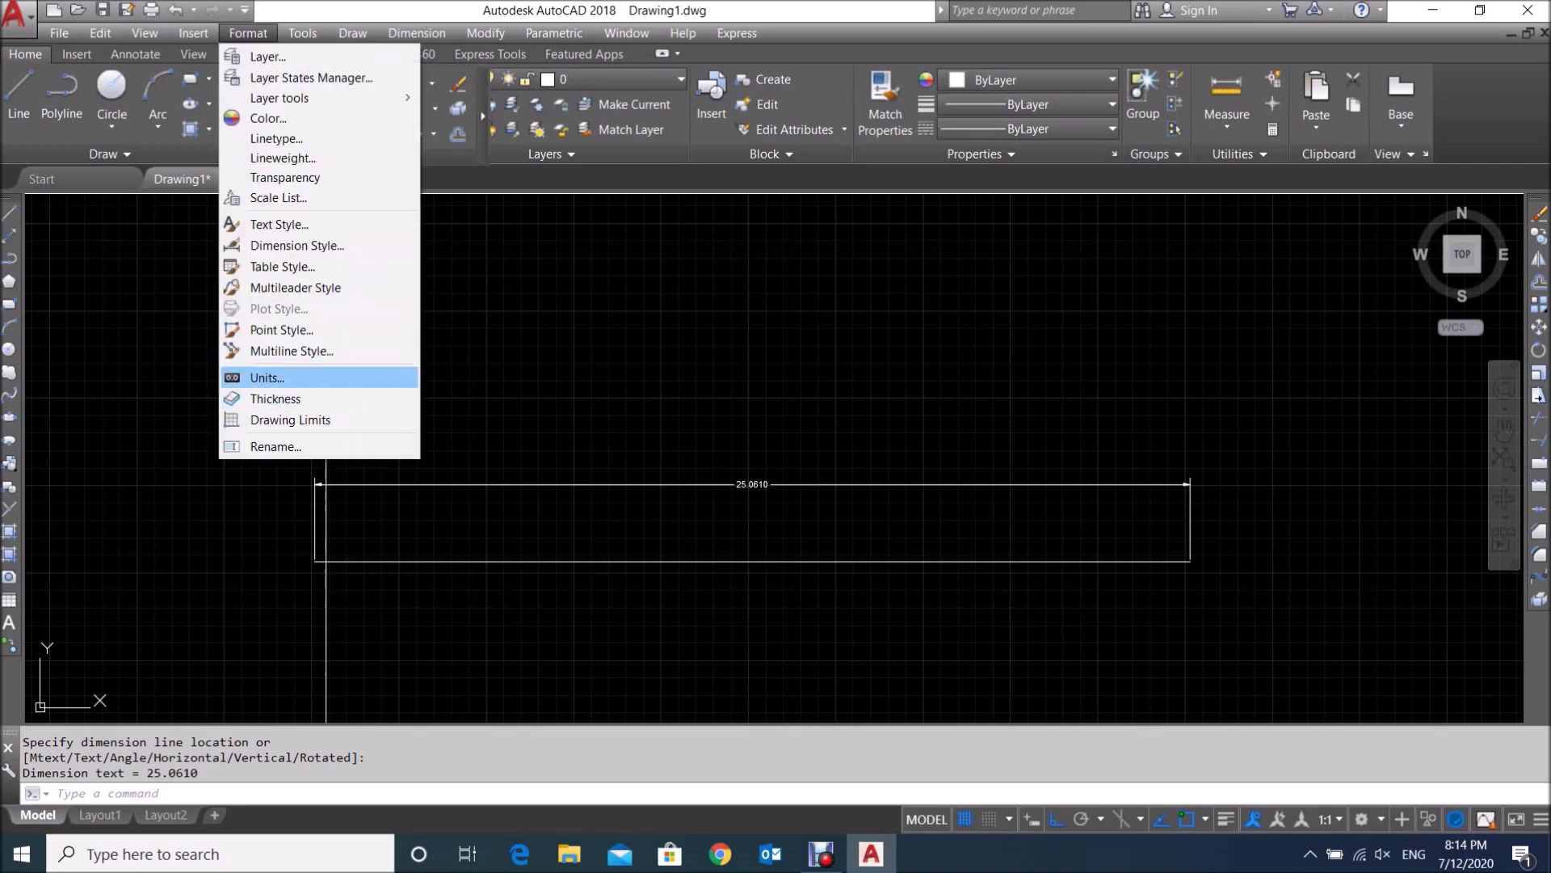
# Set Drawing Units length type to Architectural and insertion scale to Inches.
pyautogui.click(268, 377)
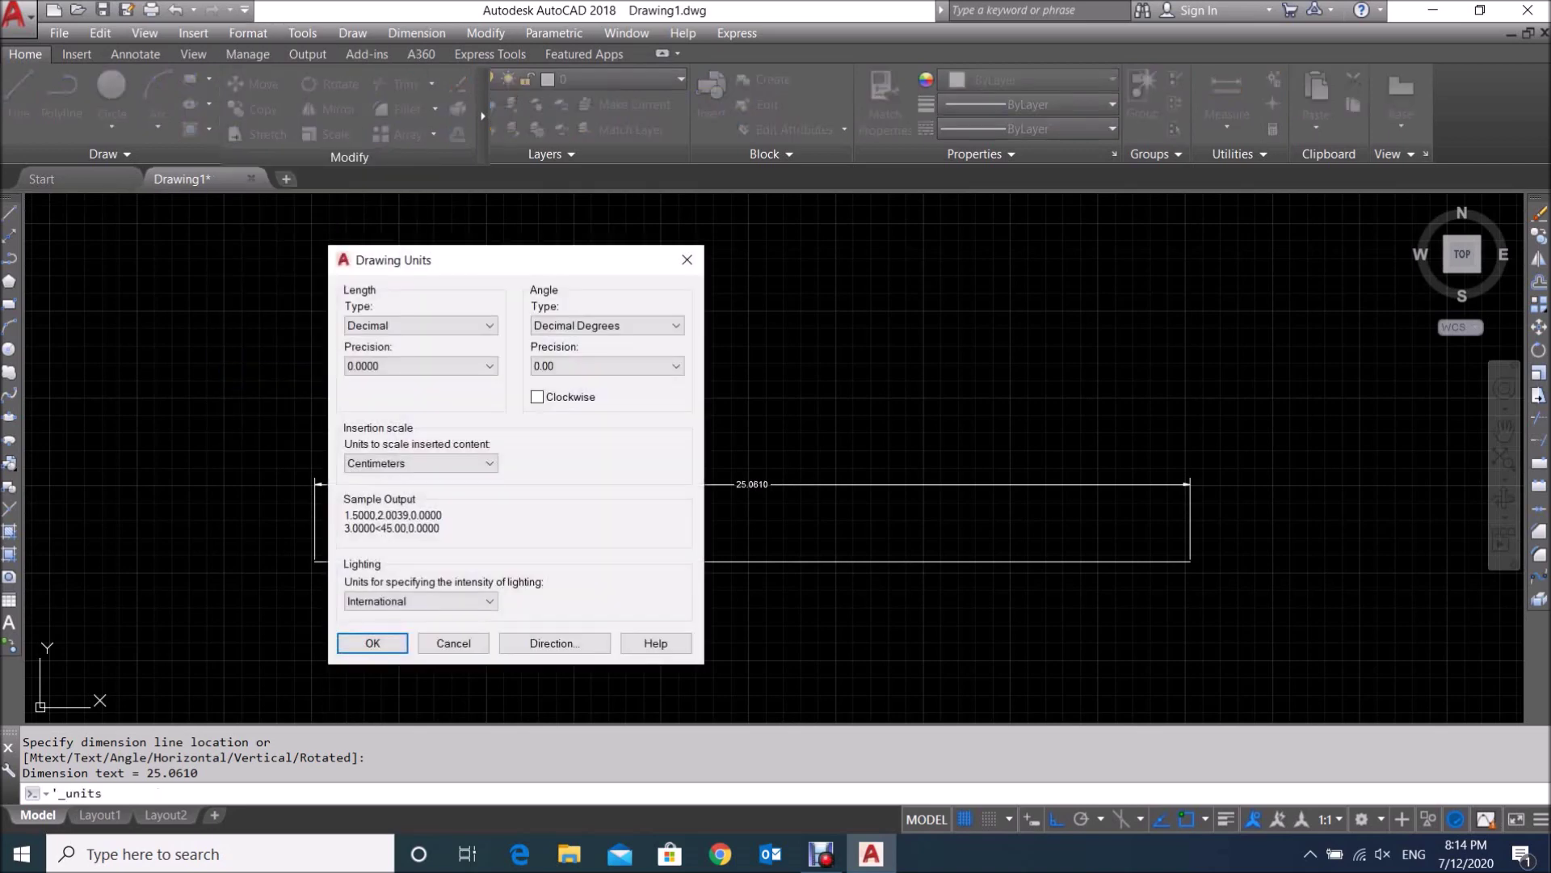
pyautogui.click(489, 325)
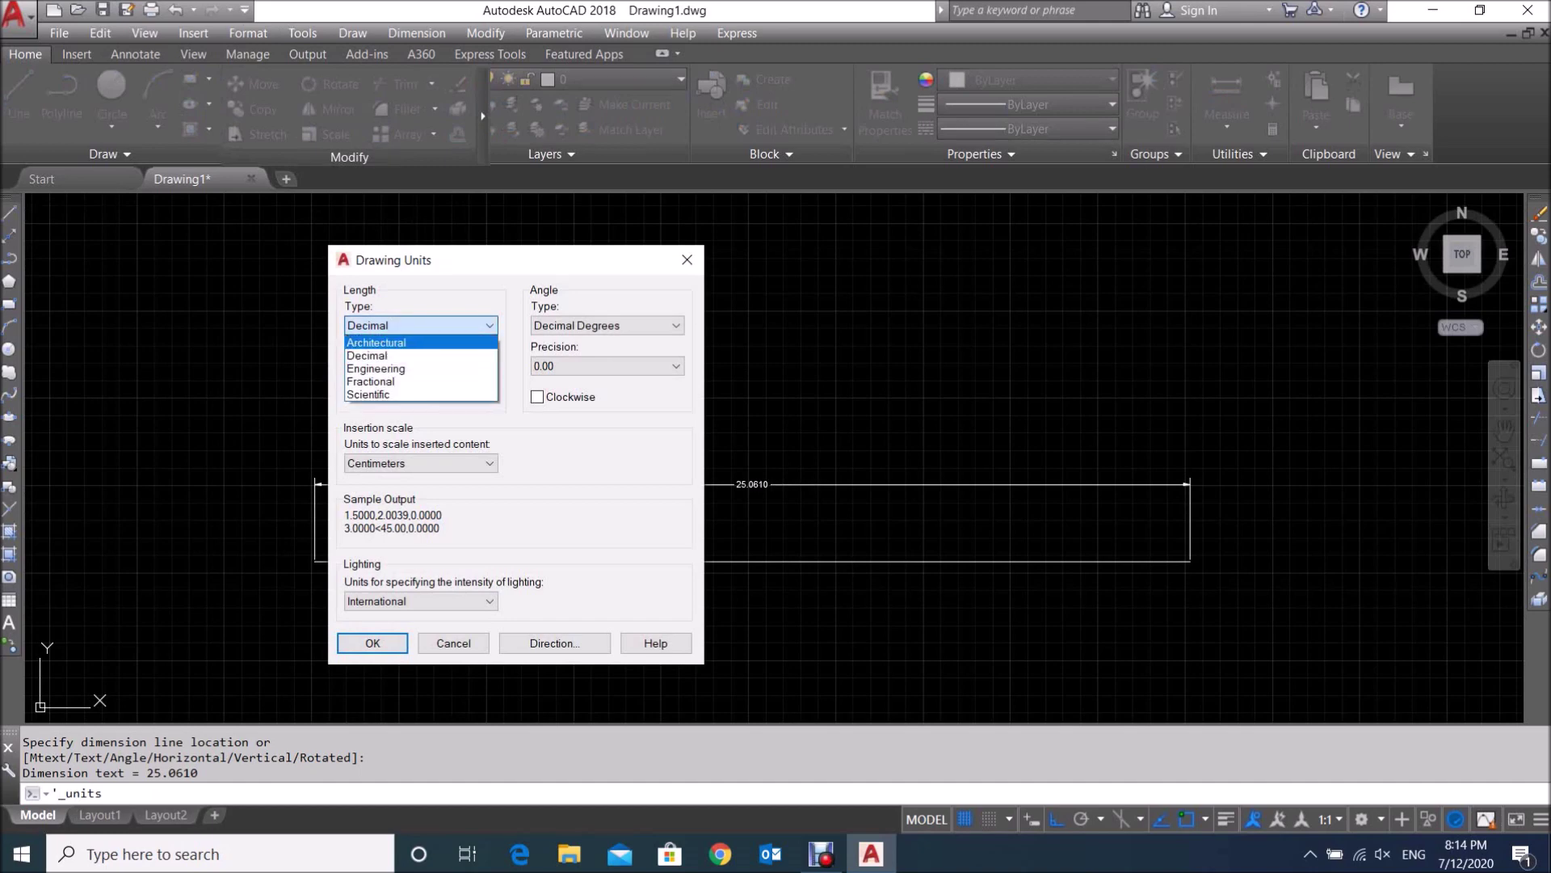
pyautogui.click(376, 342)
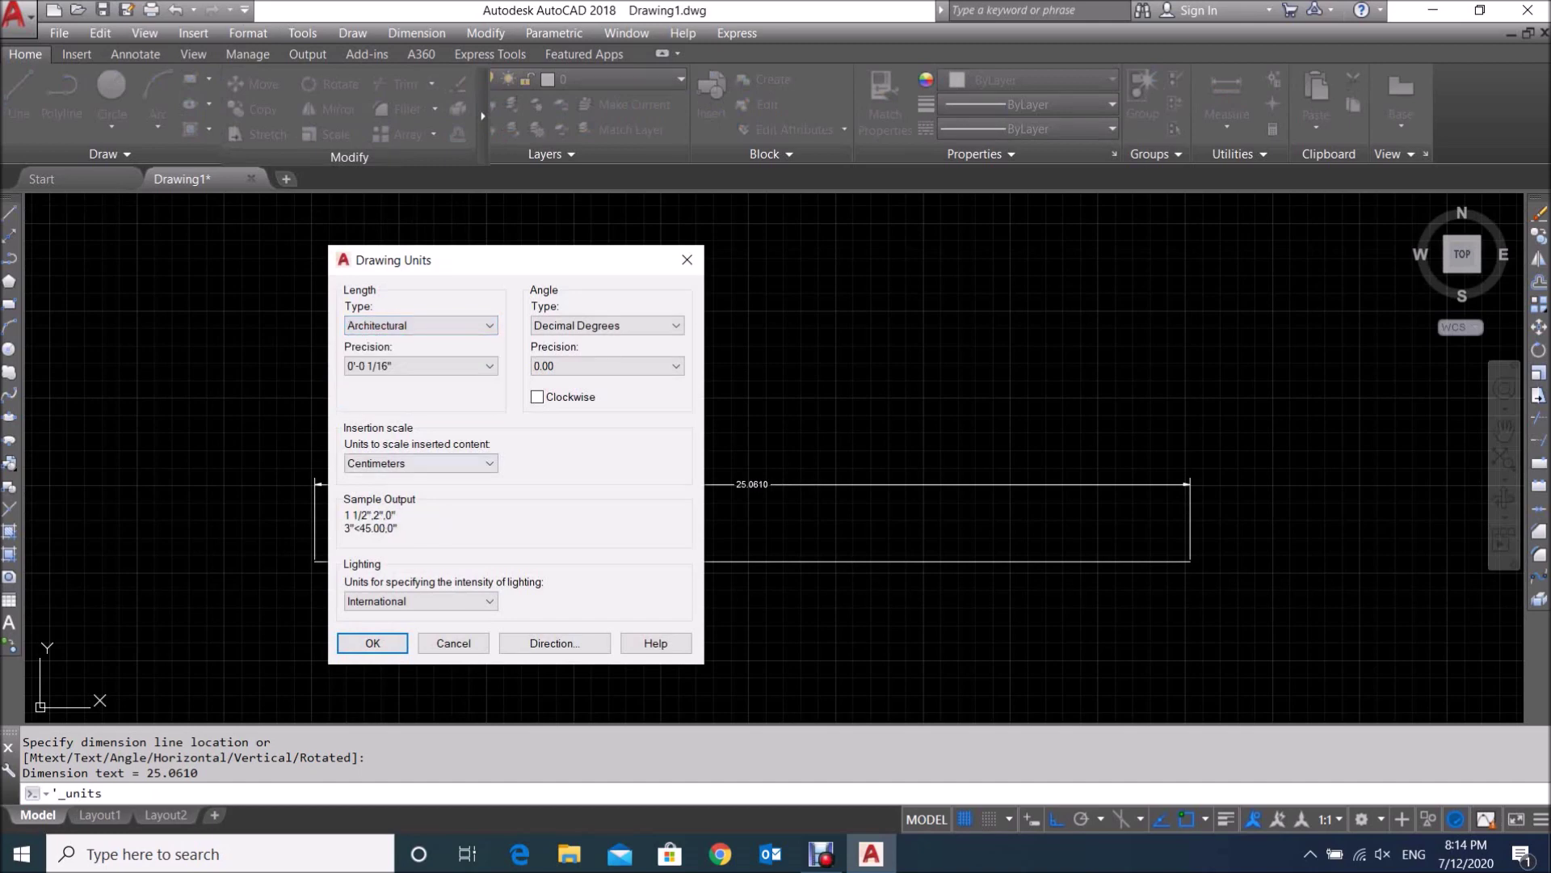
pyautogui.click(489, 463)
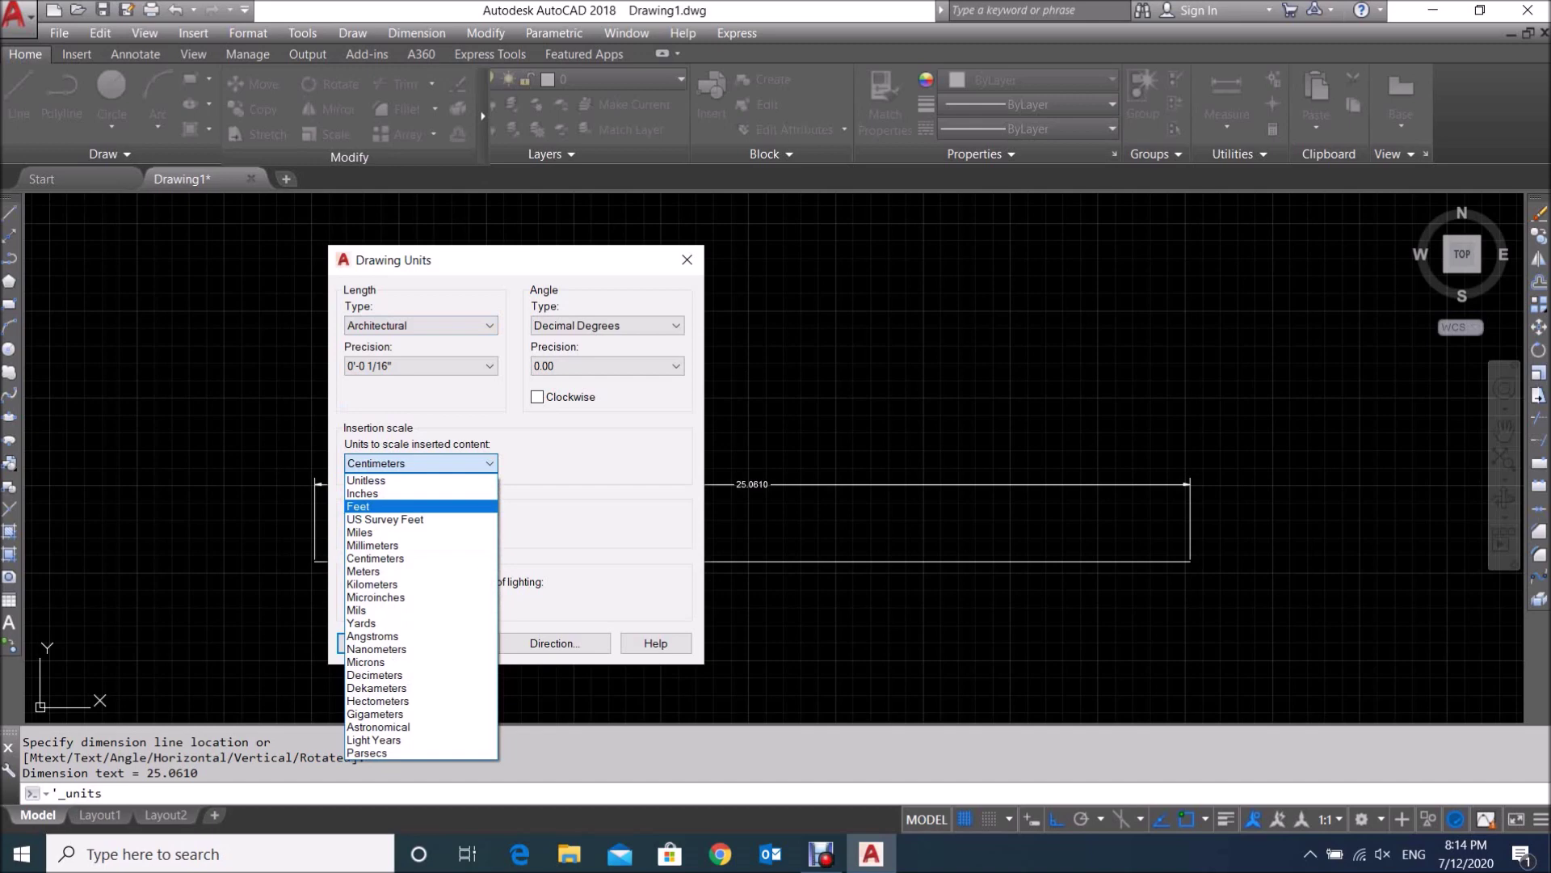
pyautogui.click(368, 492)
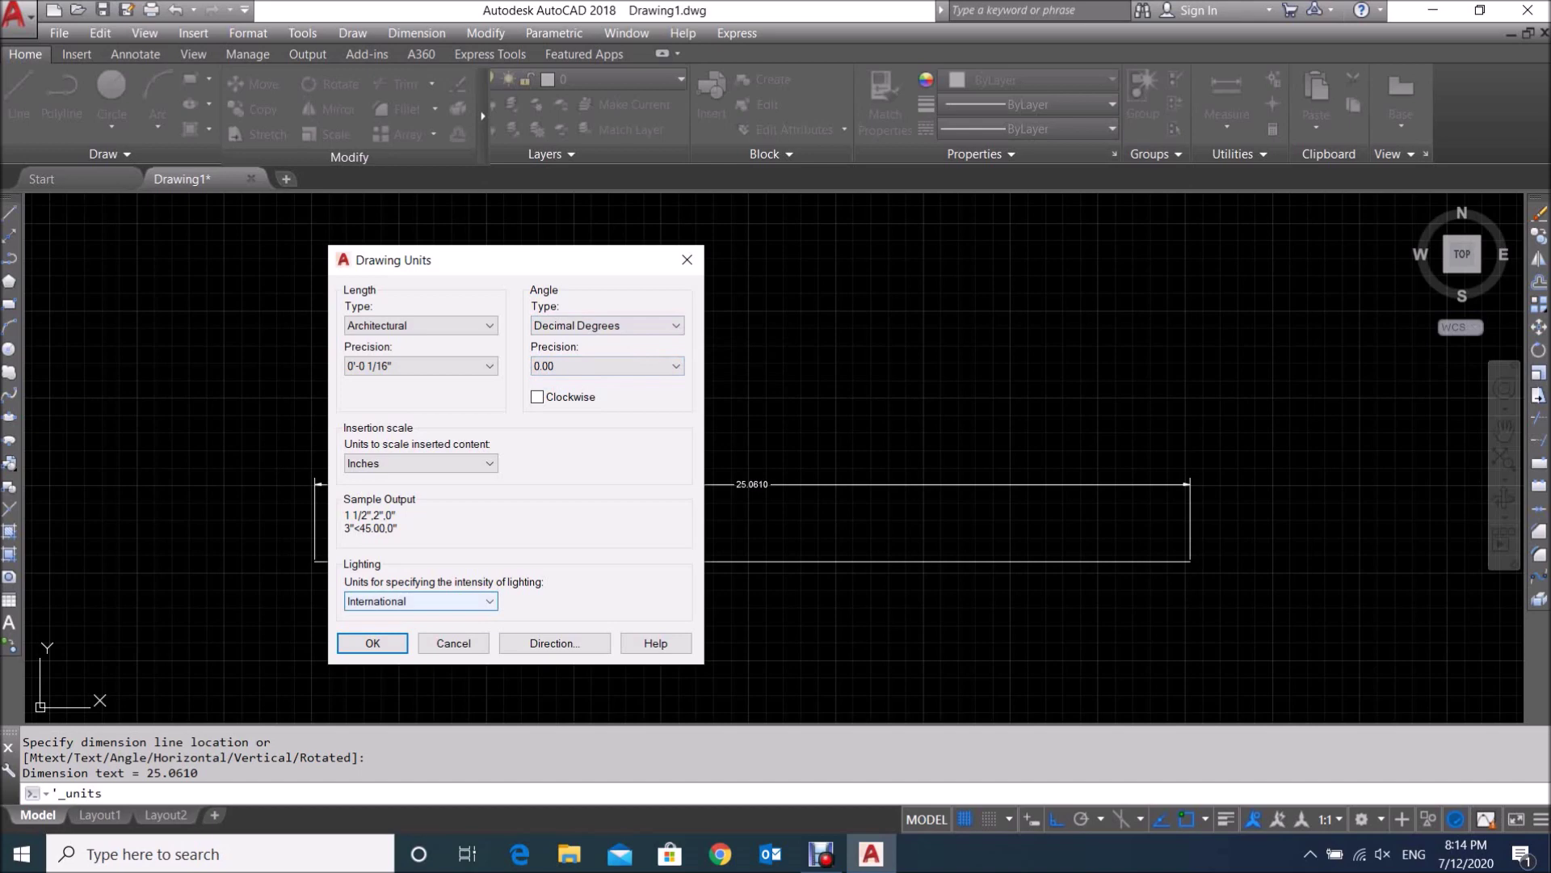
pyautogui.click(373, 642)
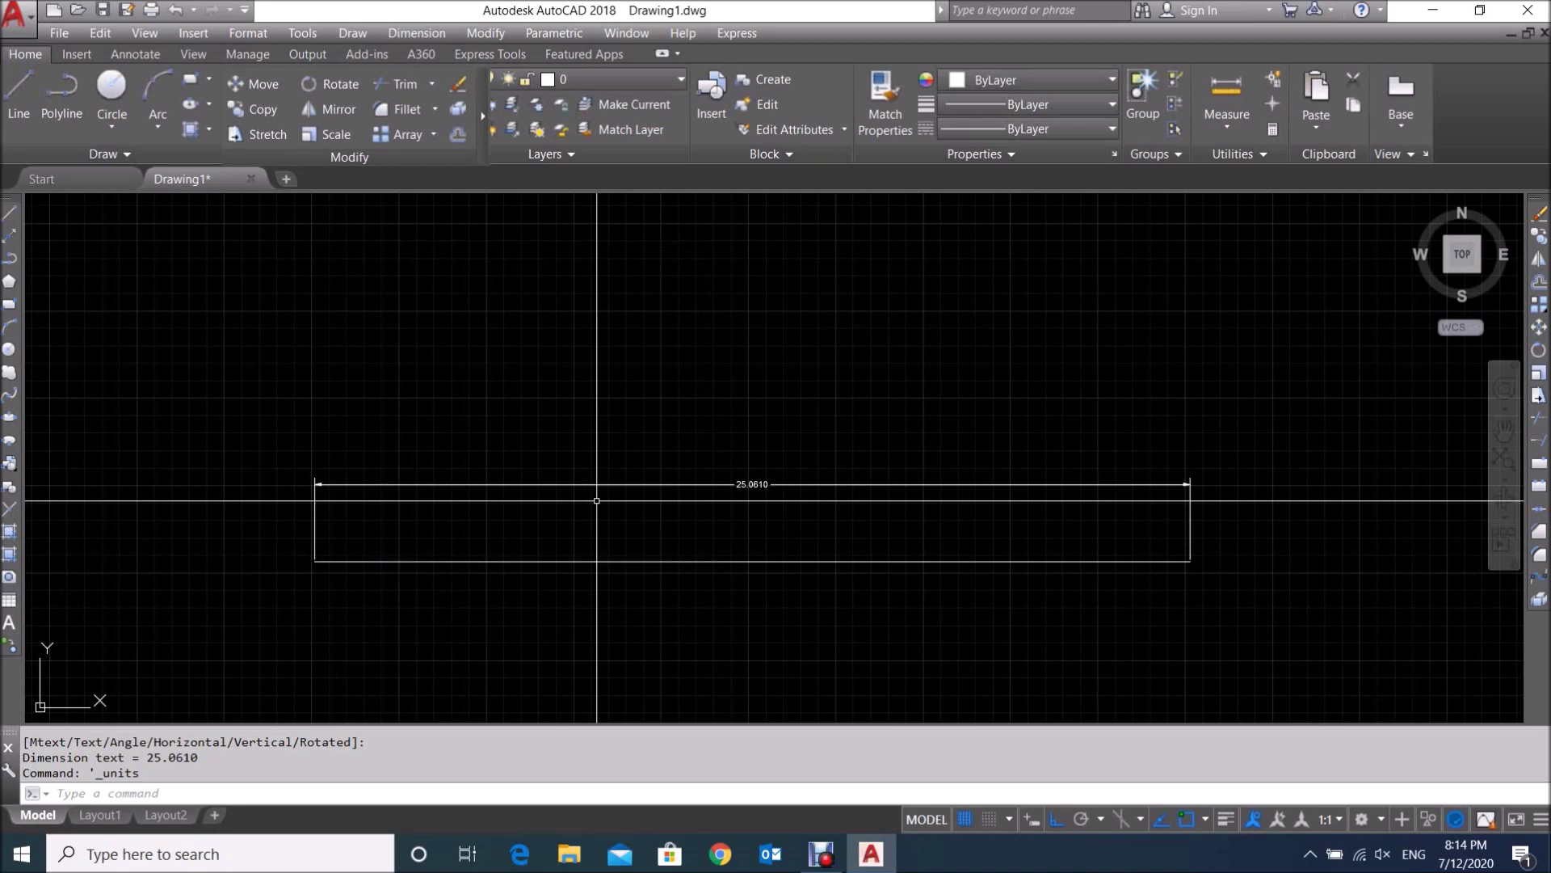
pyautogui.scroll(2, 796, 505)
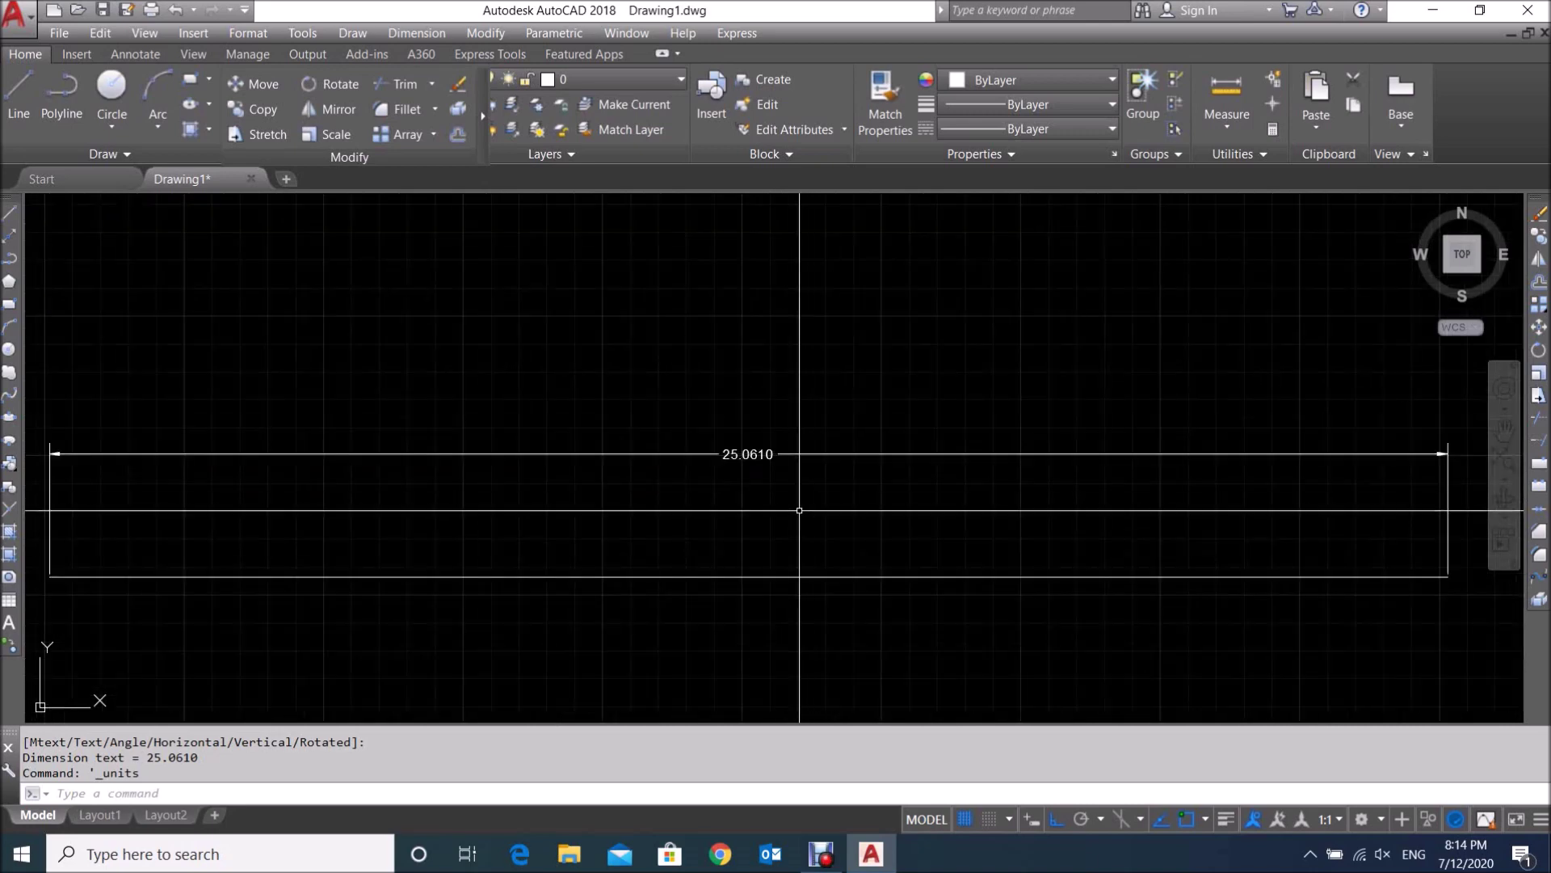
pyautogui.scroll(-1, 840, 537)
pyautogui.scroll(1, 751, 517)
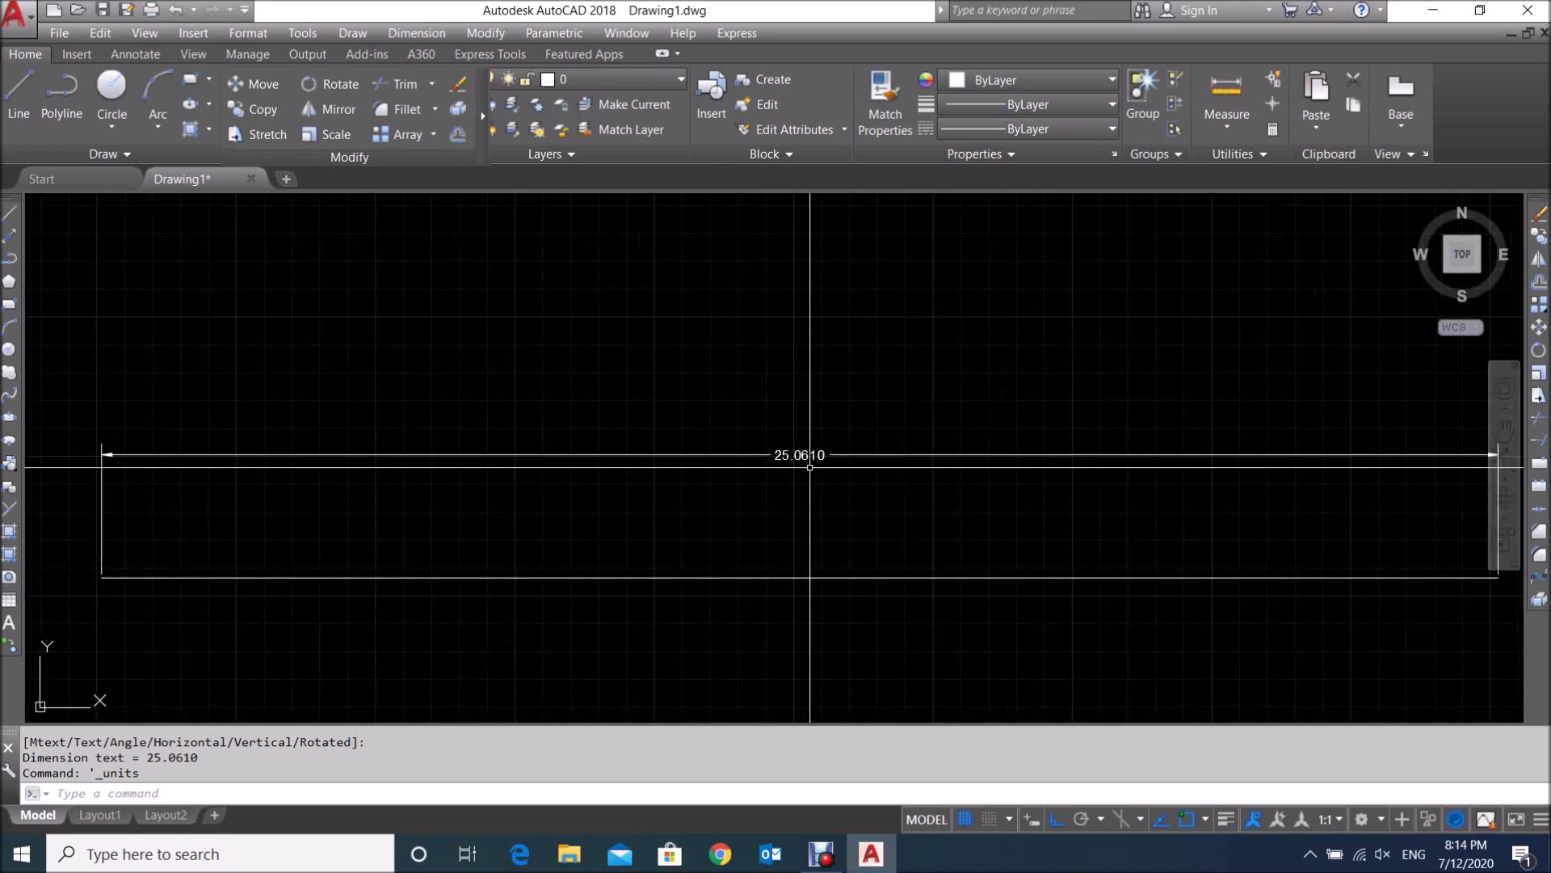
pyautogui.write('d')
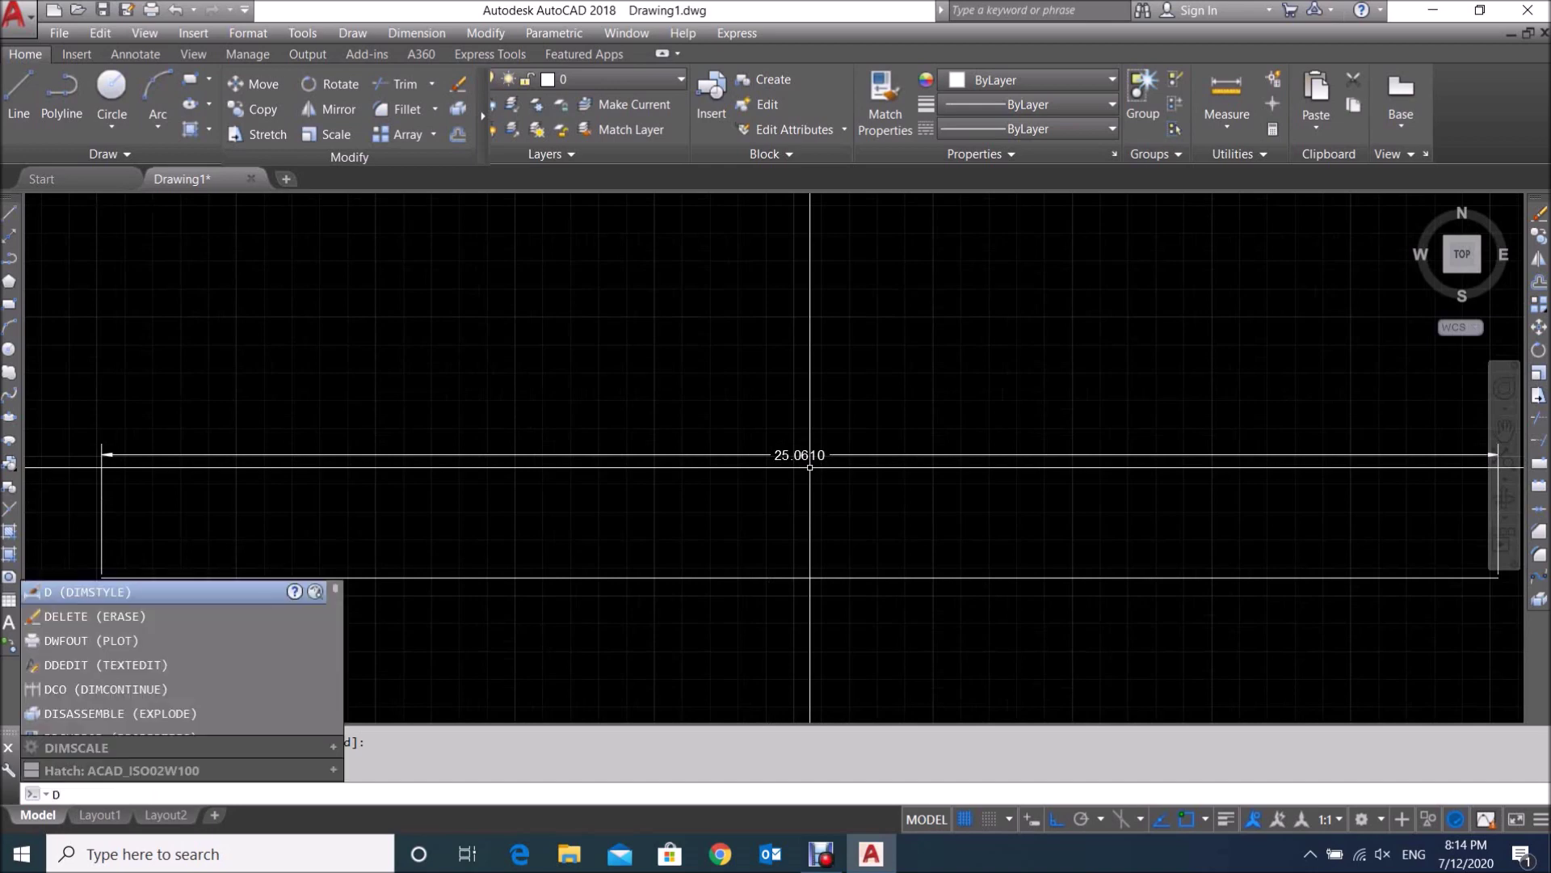
# Open the Dimension Style Manager and start modifying the Standard style's Primary Units.
pyautogui.press('Return')
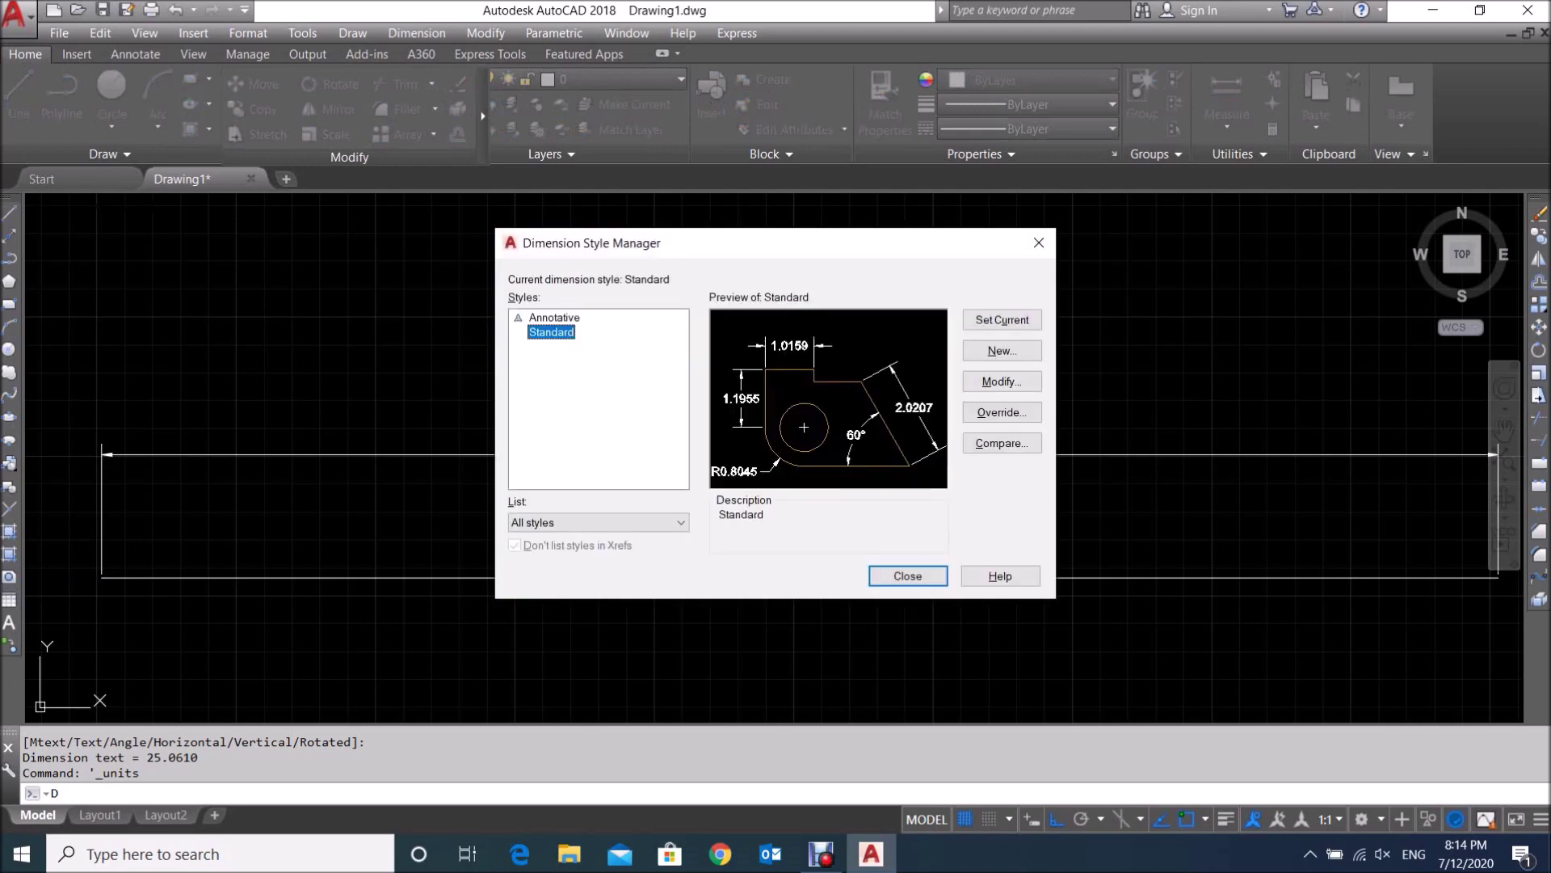
pyautogui.moveTo(760, 244); pyautogui.dragTo(653, 260)
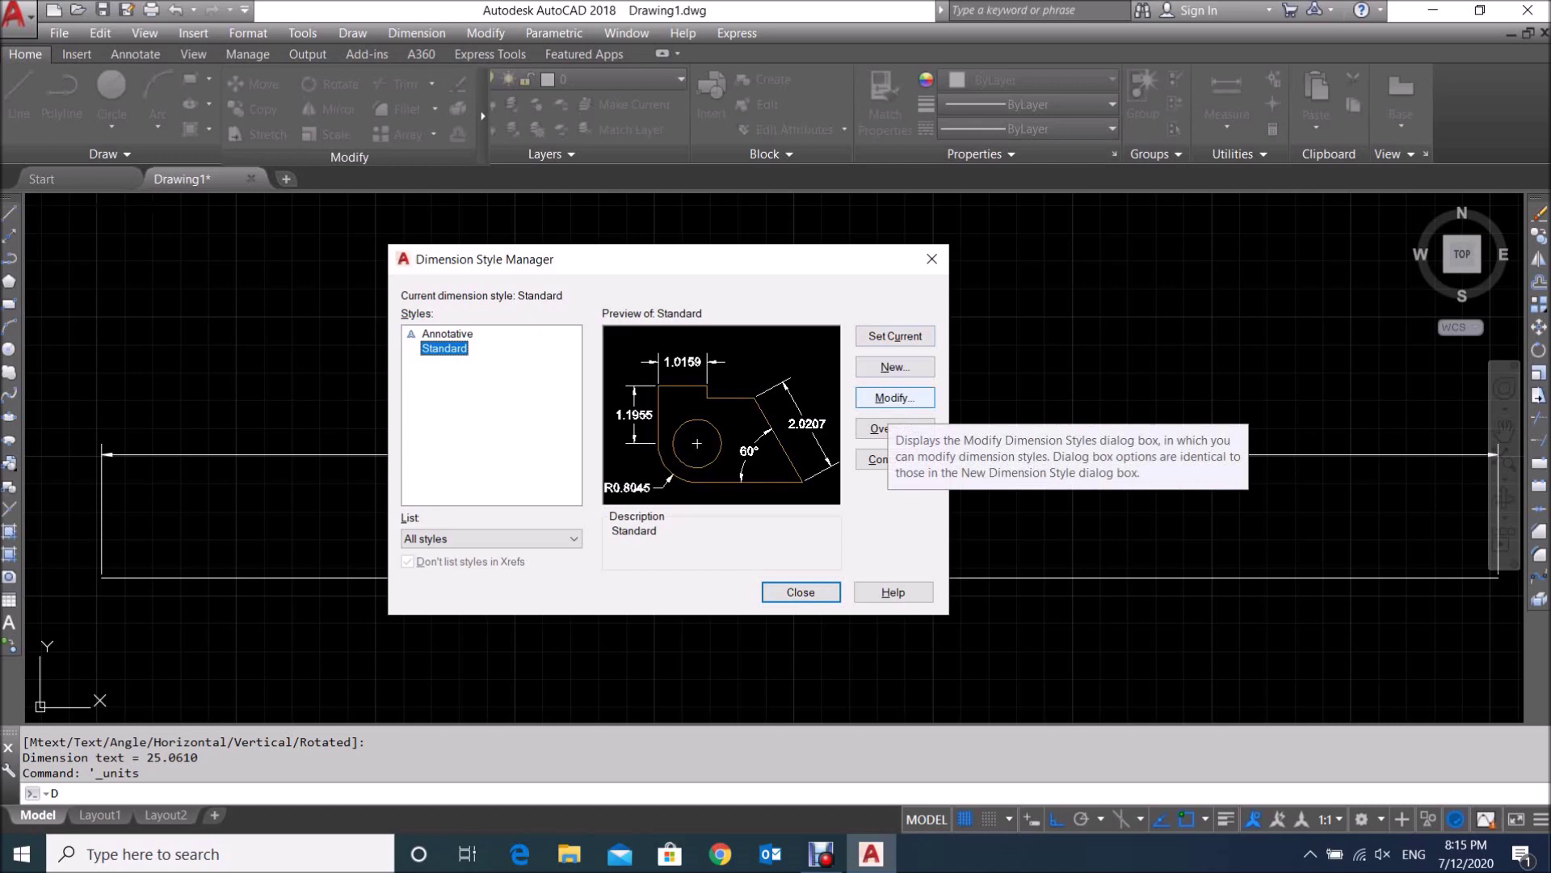
pyautogui.click(895, 397)
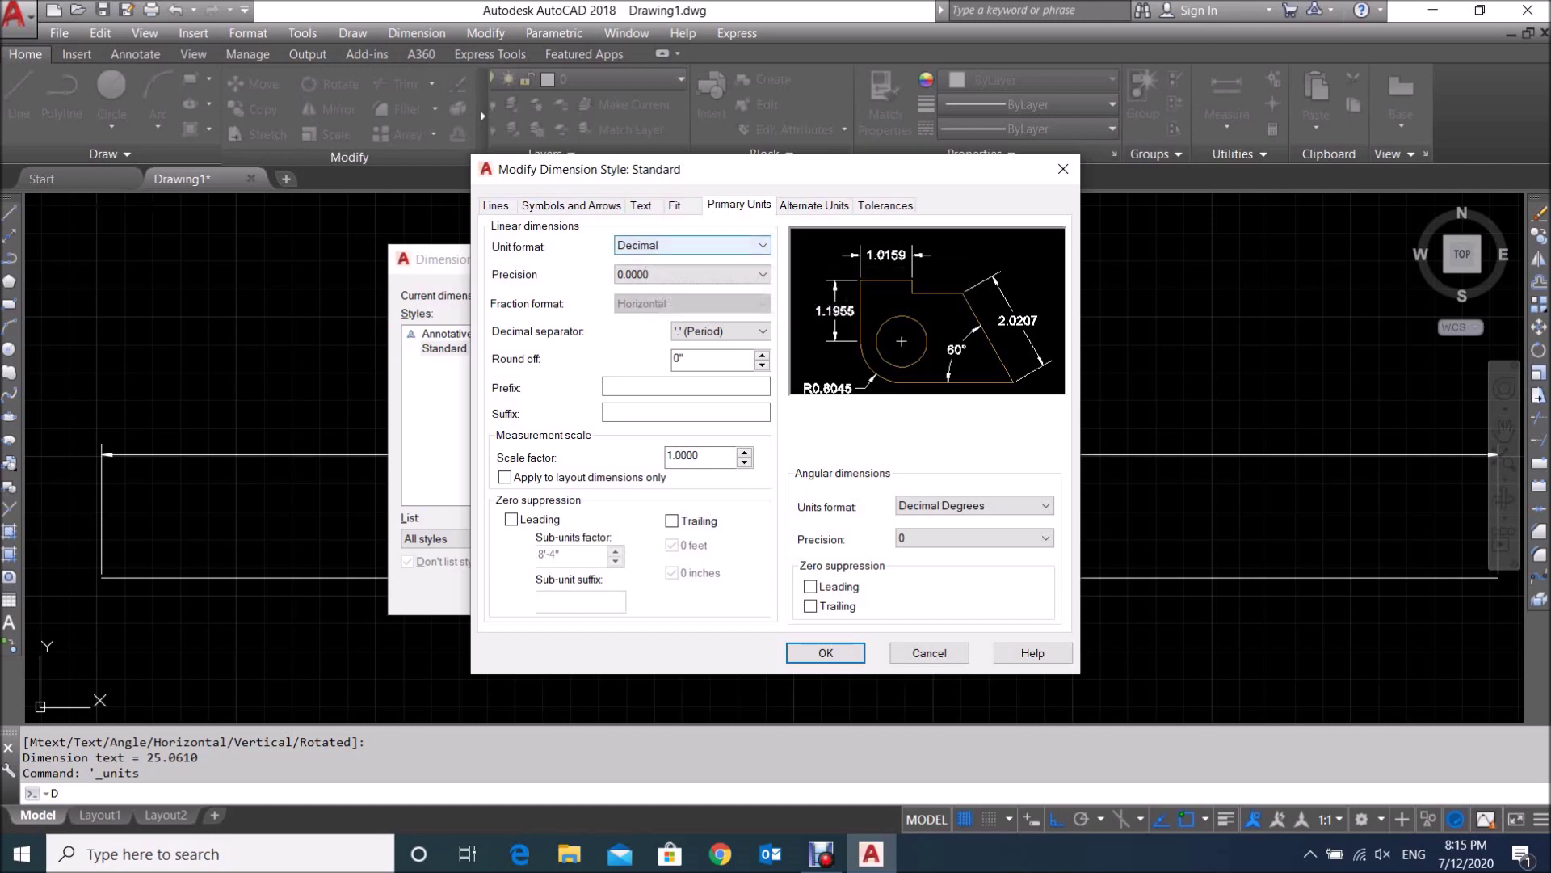
pyautogui.click(647, 247)
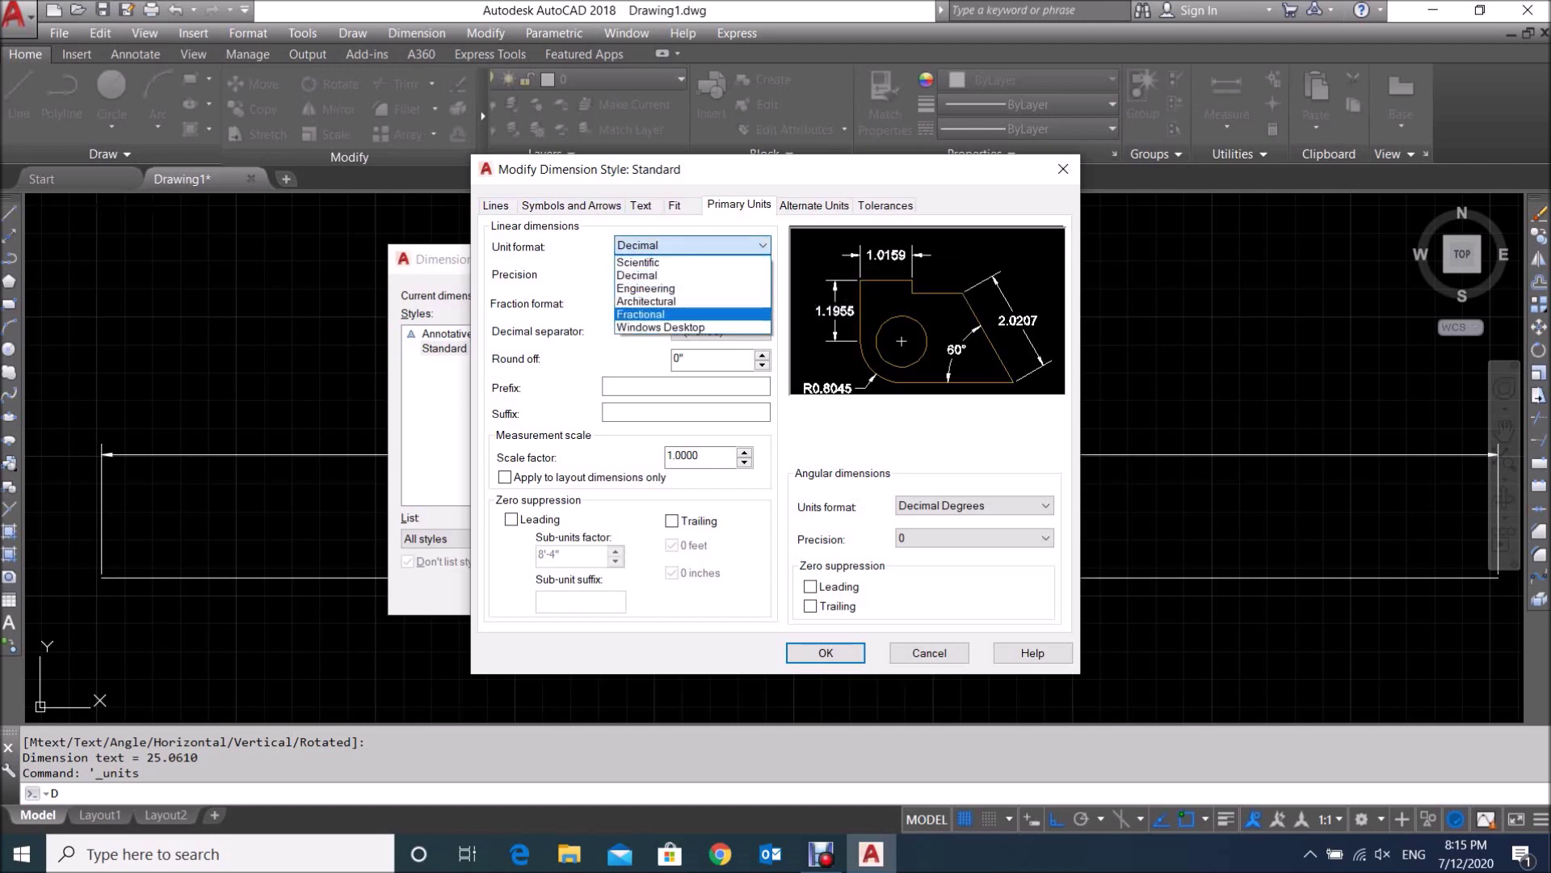
# Give the Standard style Architectural unit format with 0'-0 1/4" precision and close the manager.
pyautogui.click(646, 301)
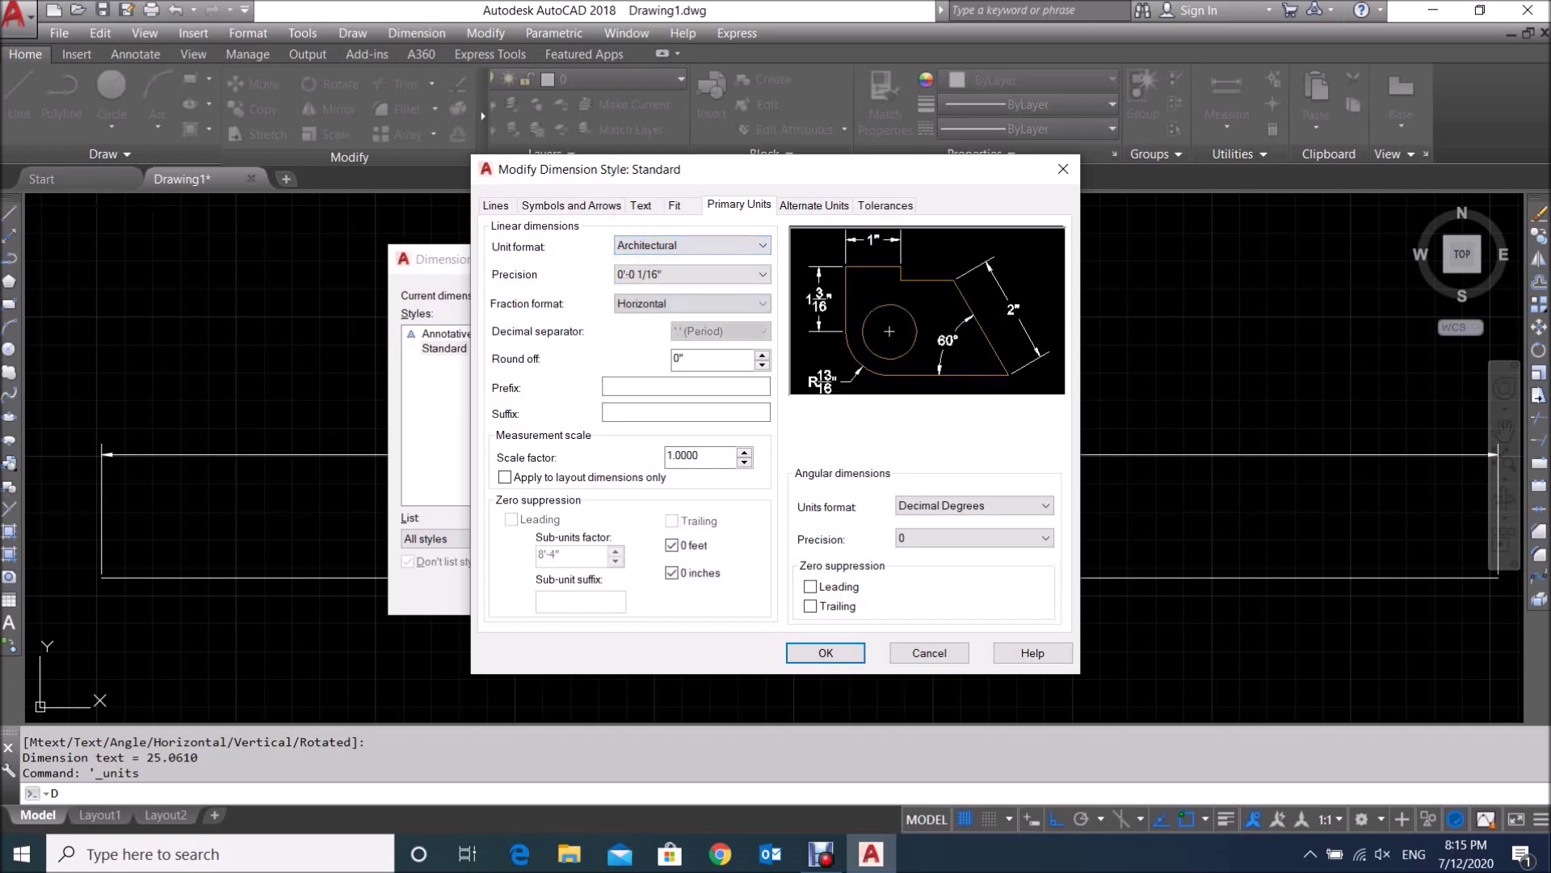
pyautogui.click(691, 275)
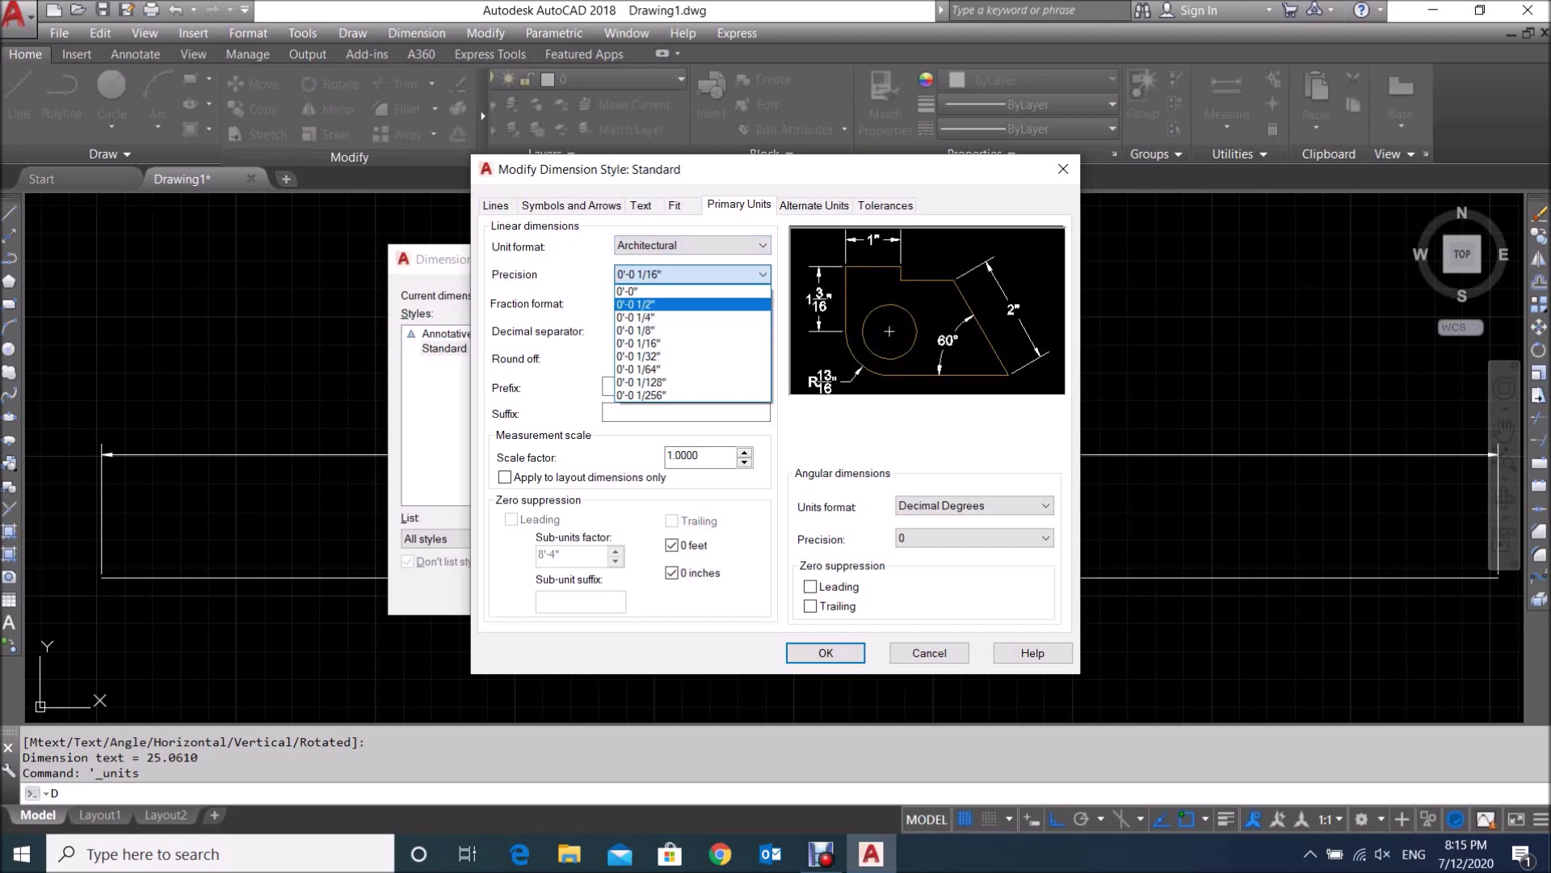
pyautogui.click(635, 317)
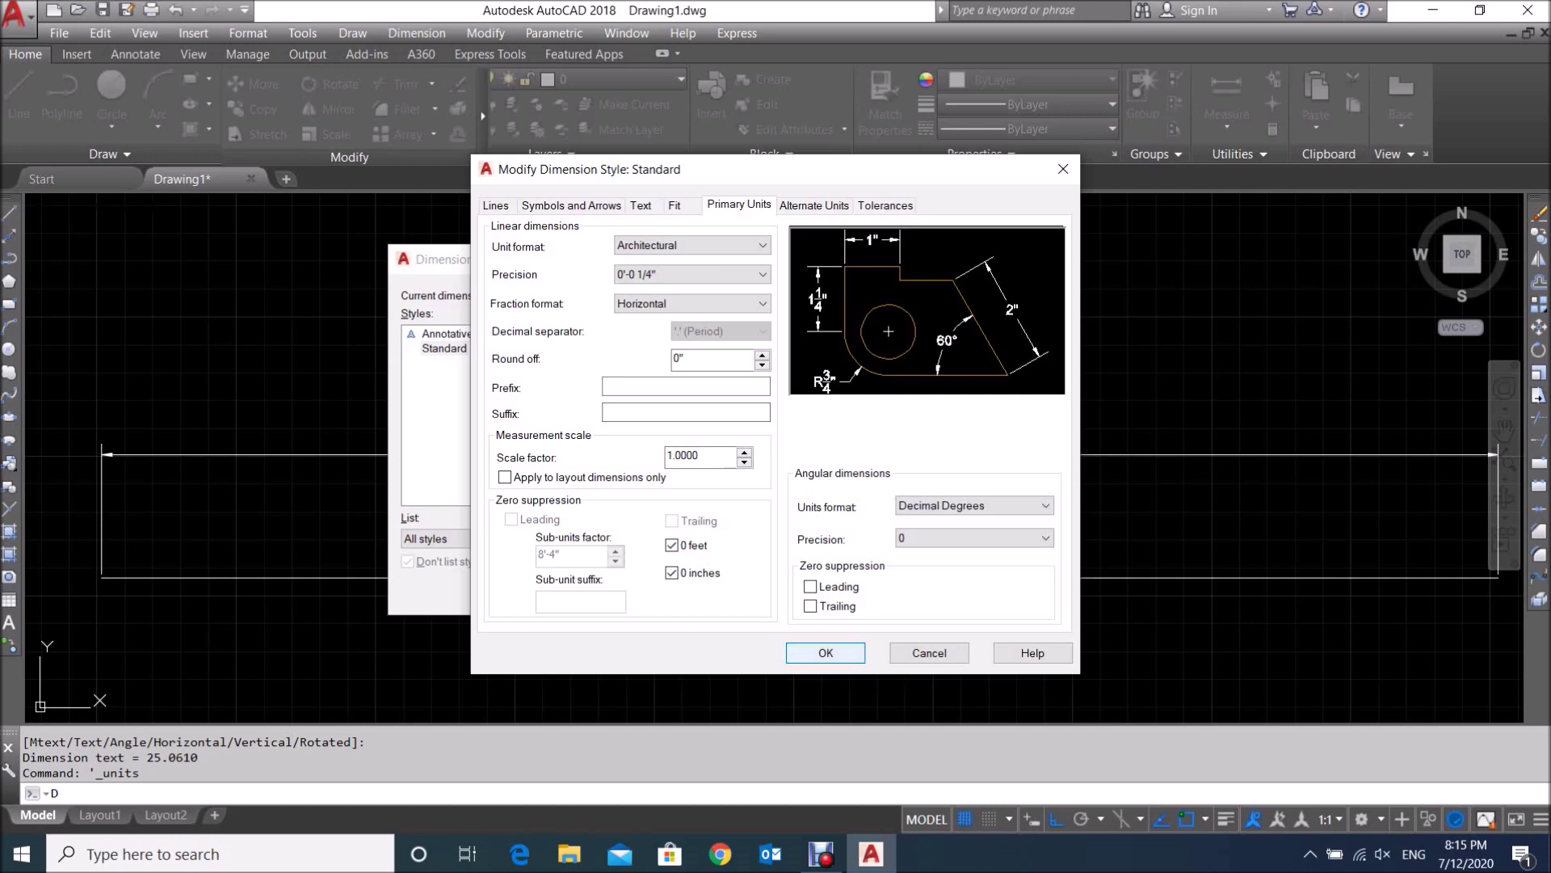
pyautogui.press('Return')
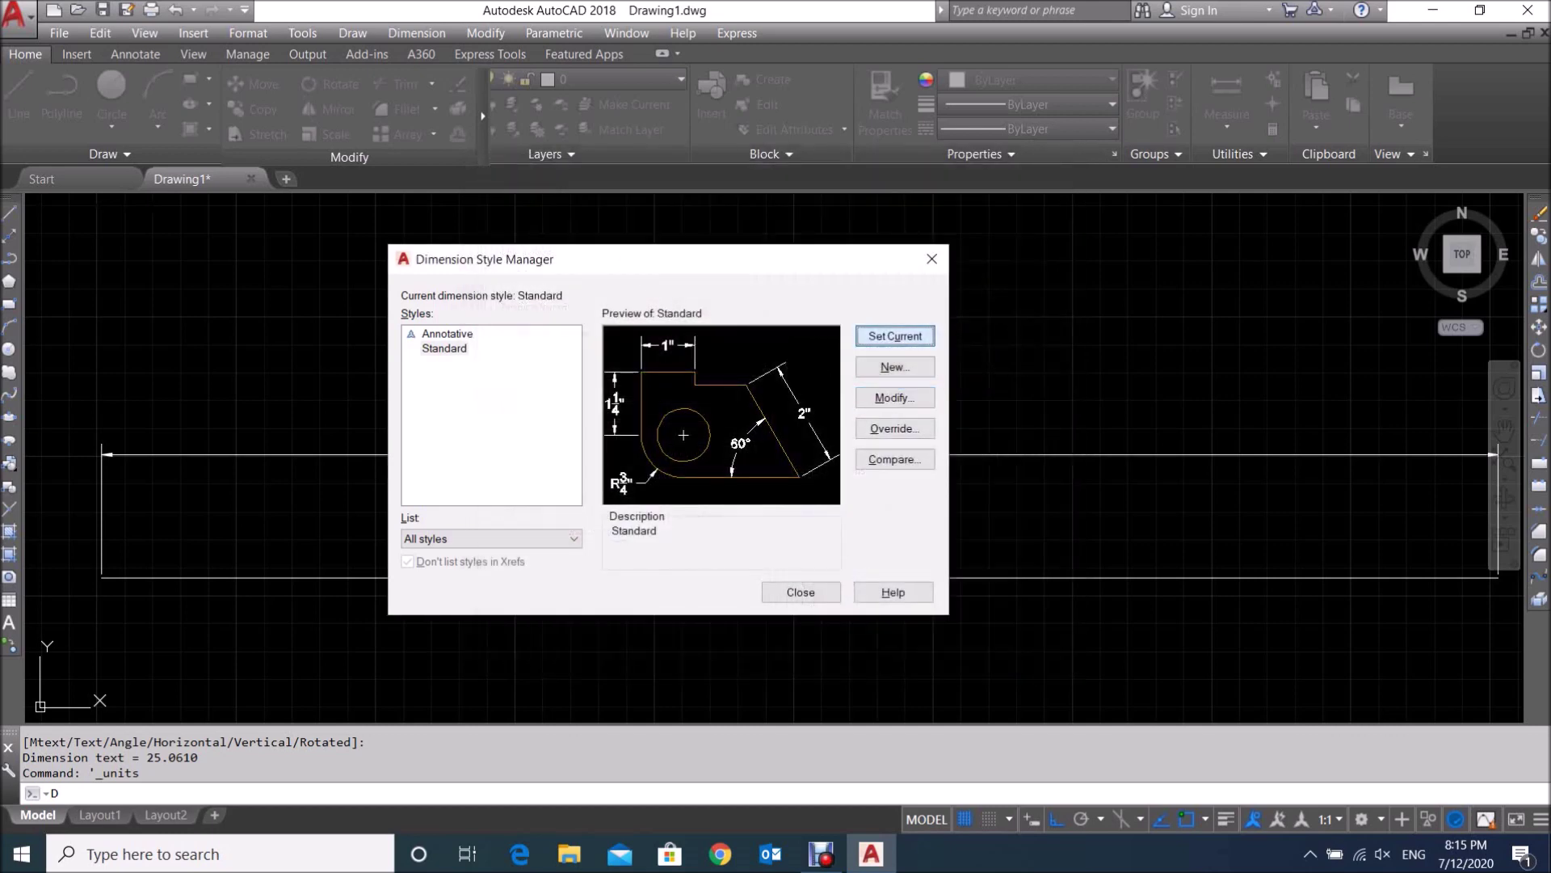
pyautogui.click(801, 591)
# Zoom in and out to check that the dimension now reads 2'-1".
pyautogui.scroll(5, 813, 495)
pyautogui.scroll(-4, 883, 467)
pyautogui.scroll(-3, 845, 465)
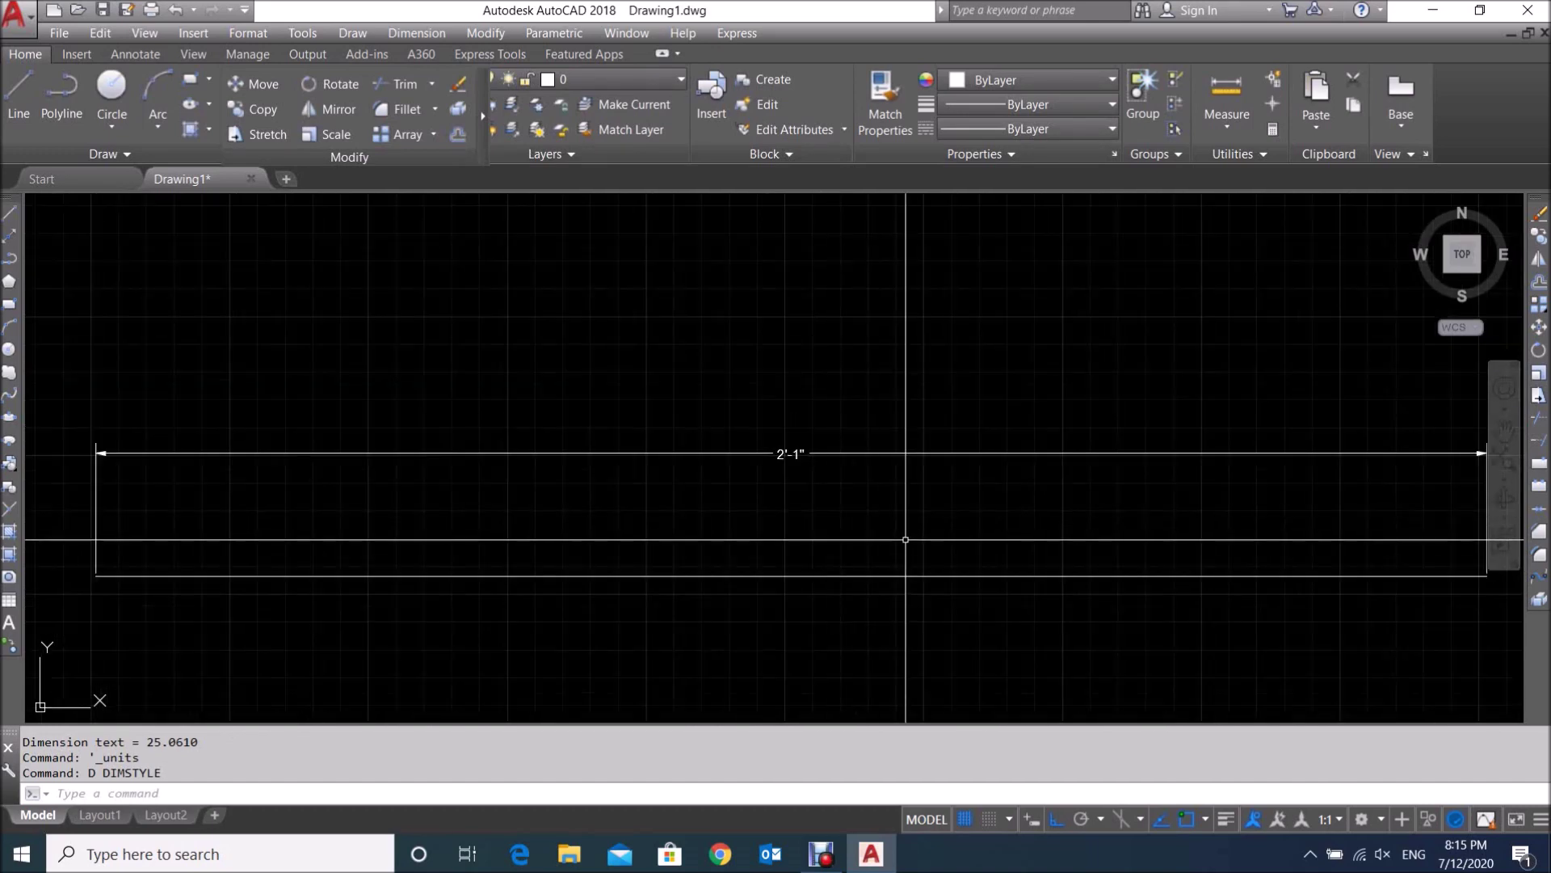
pyautogui.scroll(4, 789, 450)
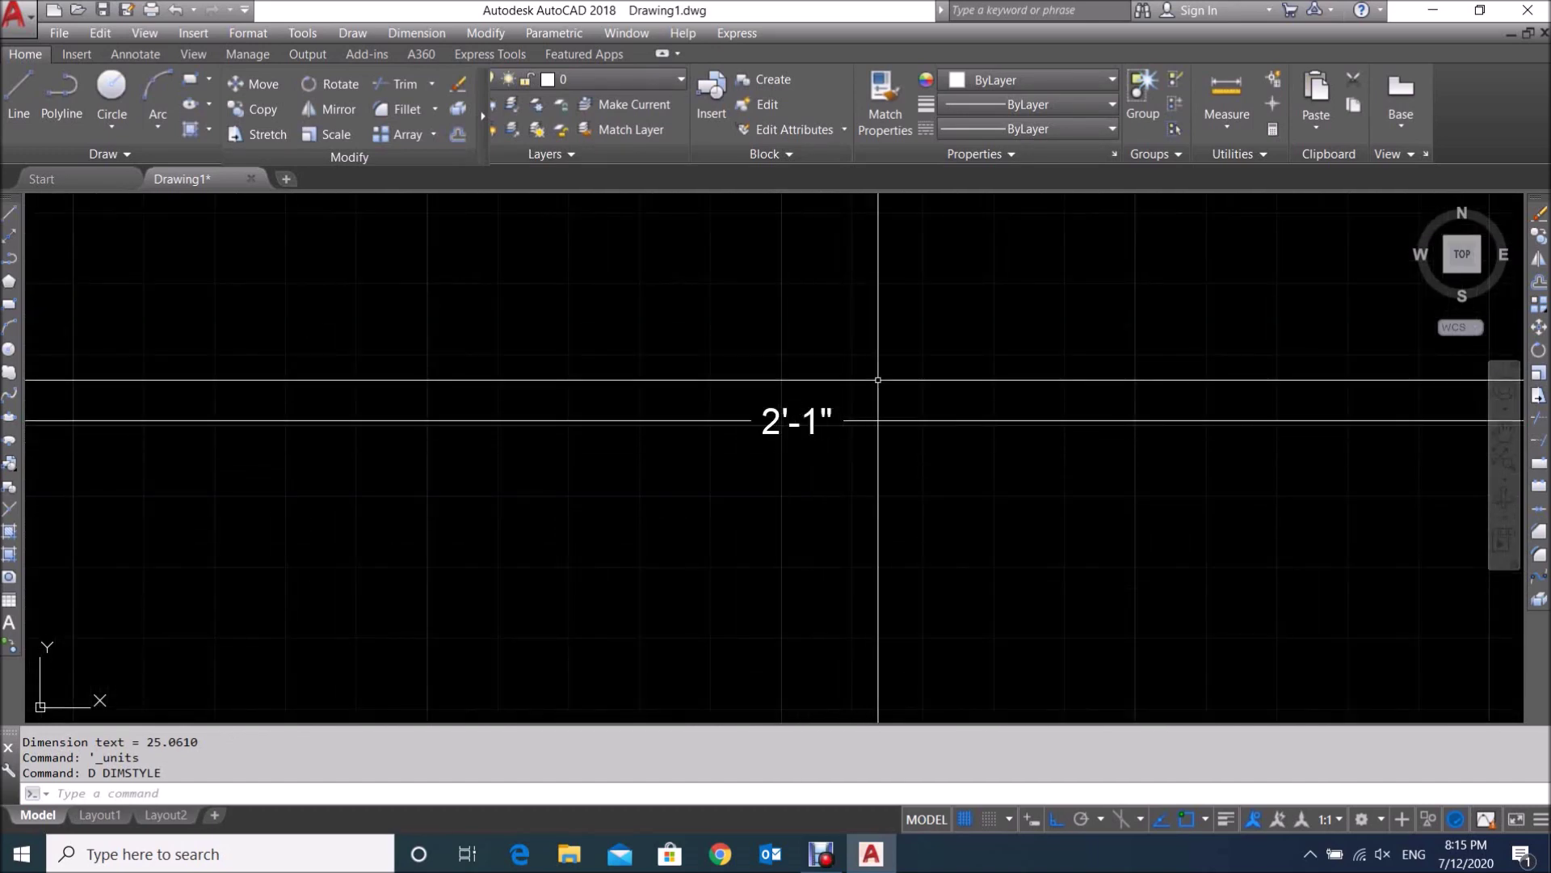
pyautogui.scroll(-3, 776, 428)
pyautogui.scroll(4, 808, 452)
pyautogui.scroll(4, 817, 458)
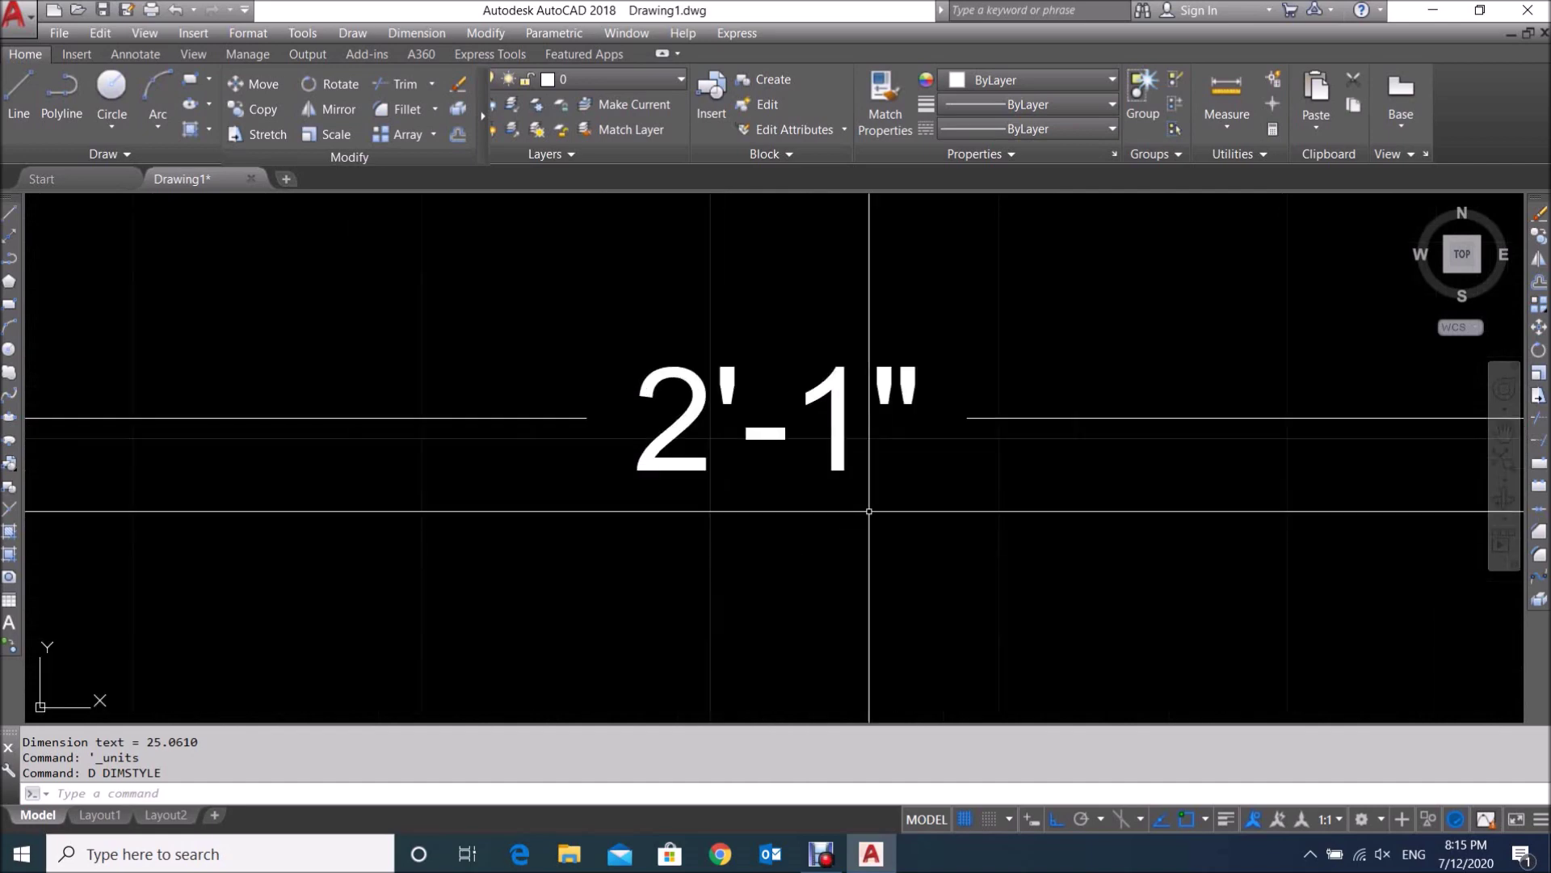
pyautogui.scroll(-5, 849, 421)
pyautogui.scroll(4, 814, 440)
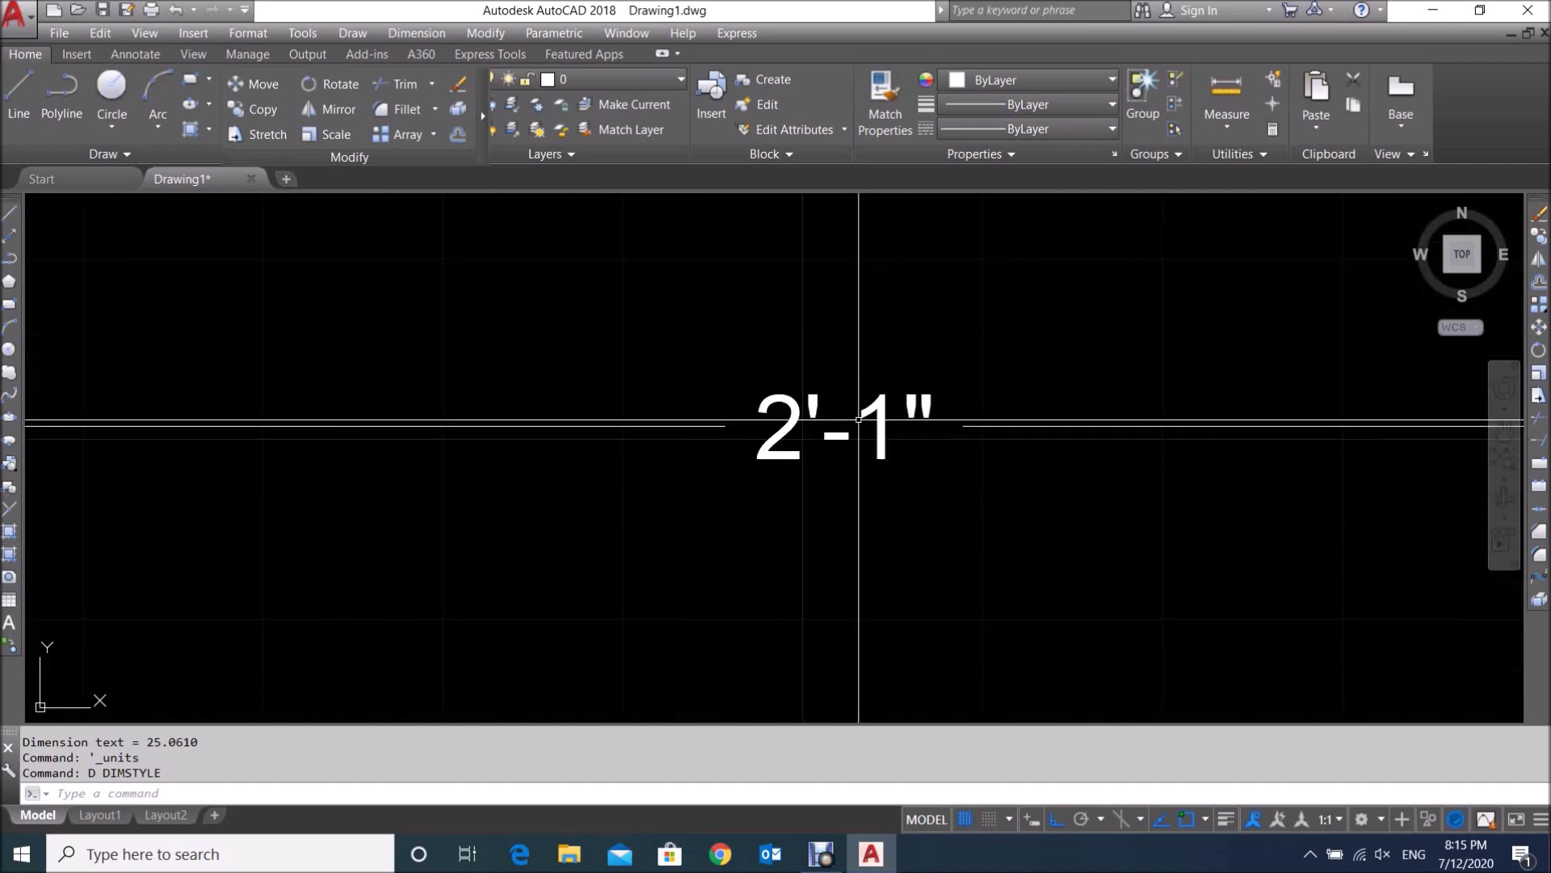
pyautogui.scroll(-10, 807, 443)
pyautogui.scroll(2, 884, 492)
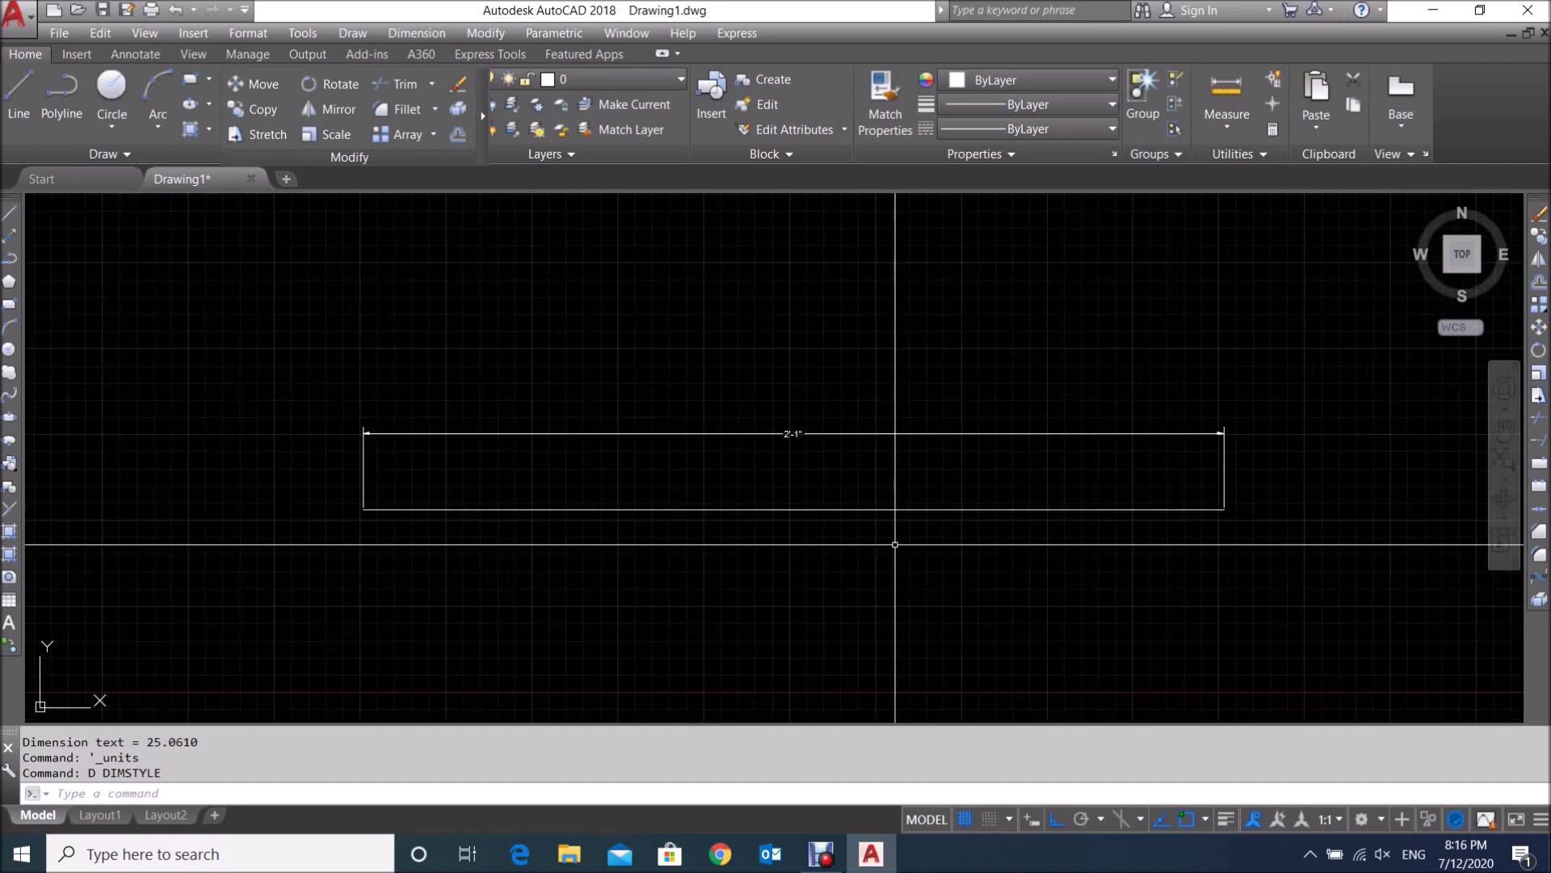
pyautogui.scroll(2, 861, 461)
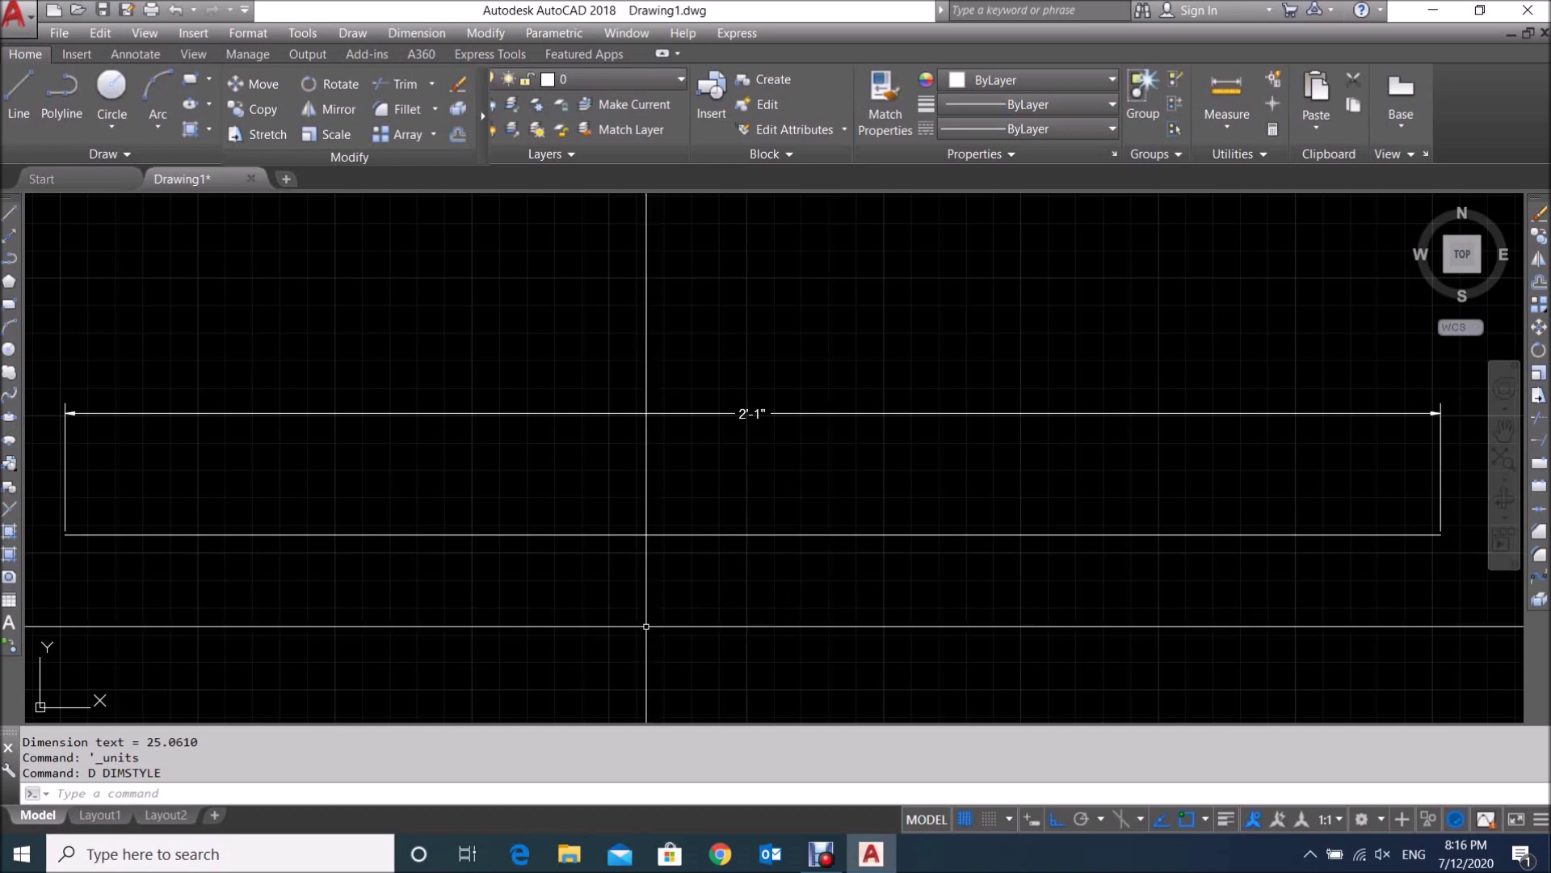
# Reopen Drawing Units to confirm Architectural units, then cancel without changes.
pyautogui.click(247, 33)
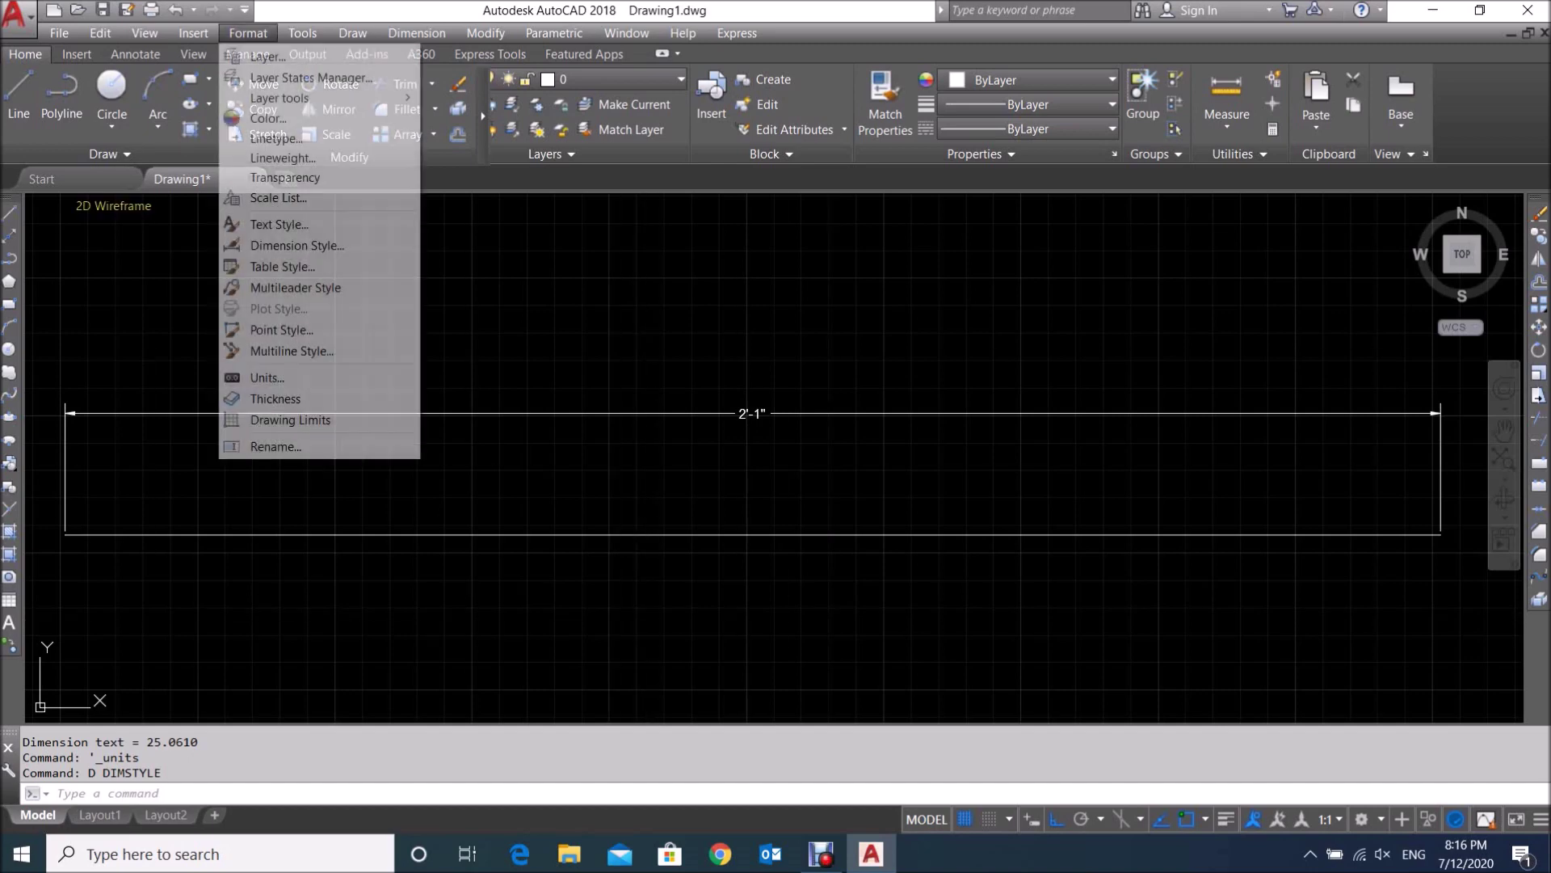
pyautogui.click(267, 377)
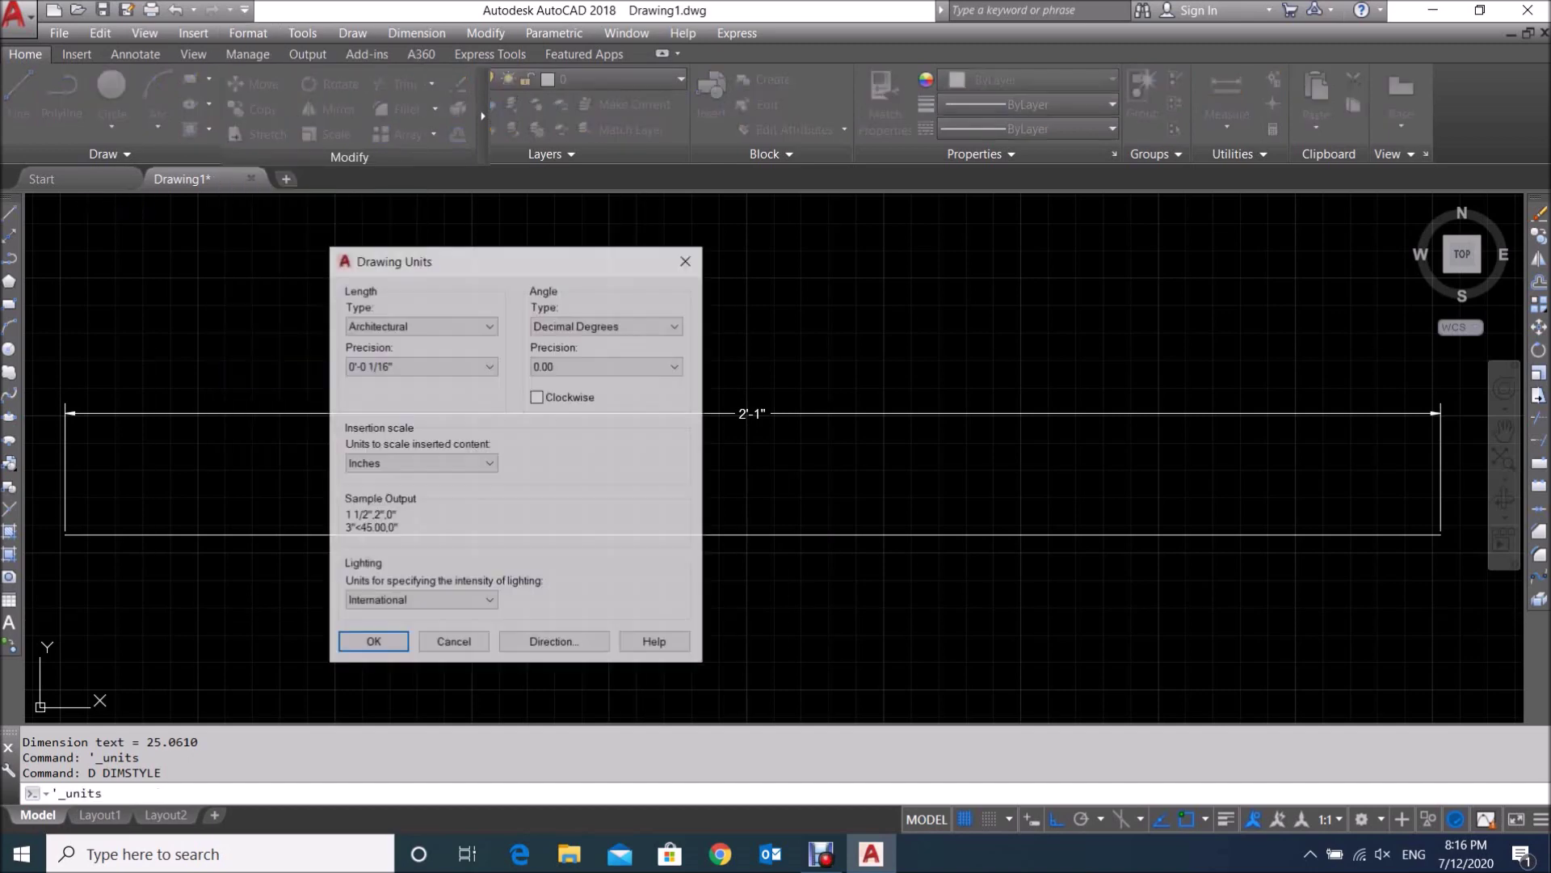
pyautogui.click(453, 642)
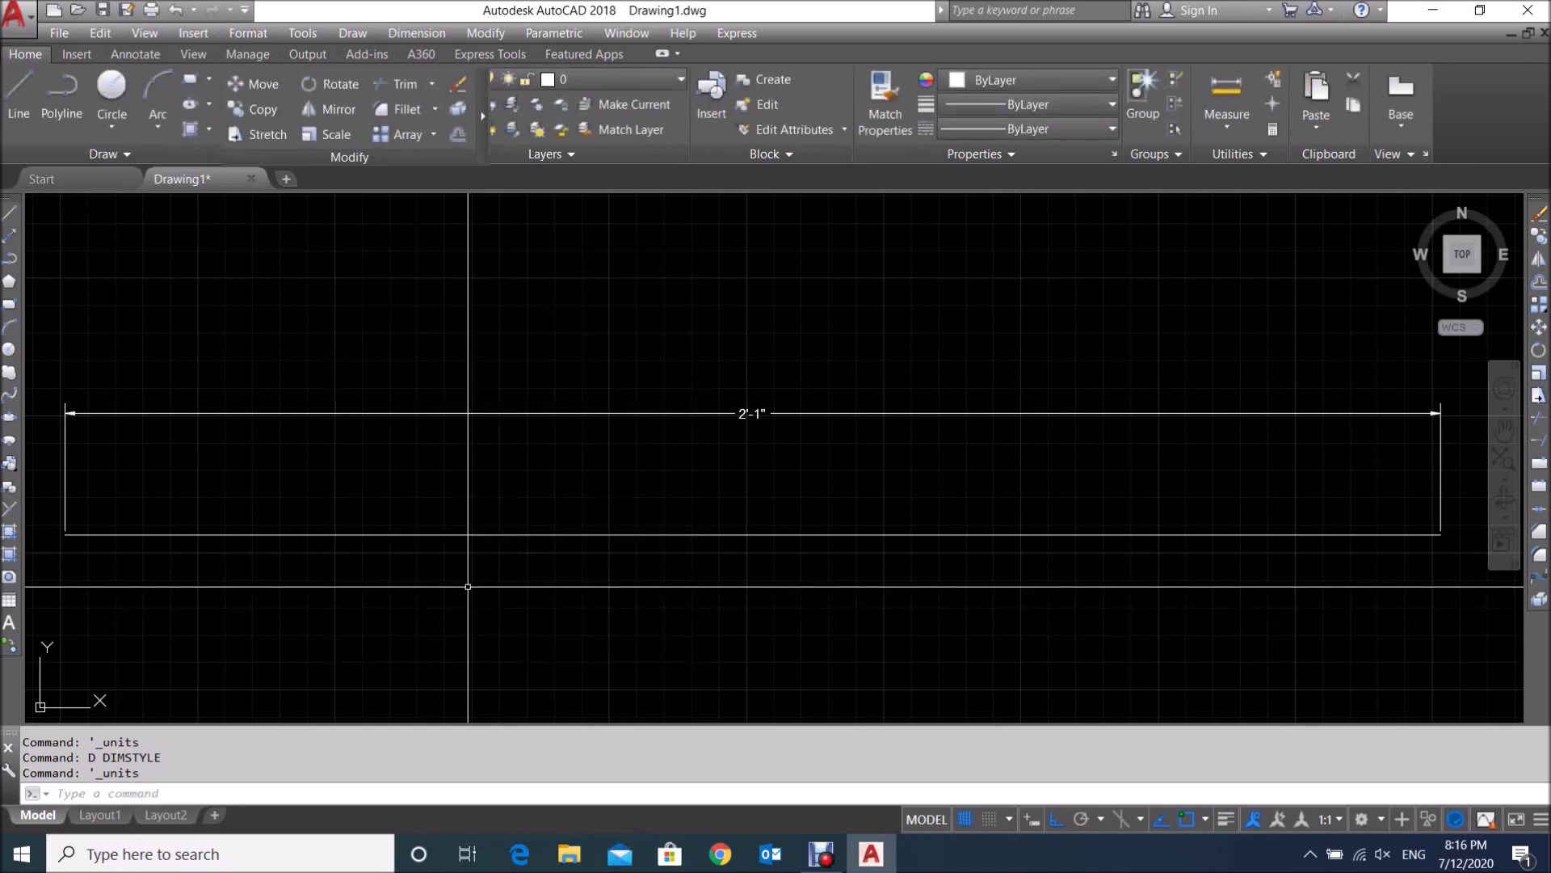
pyautogui.write('un')
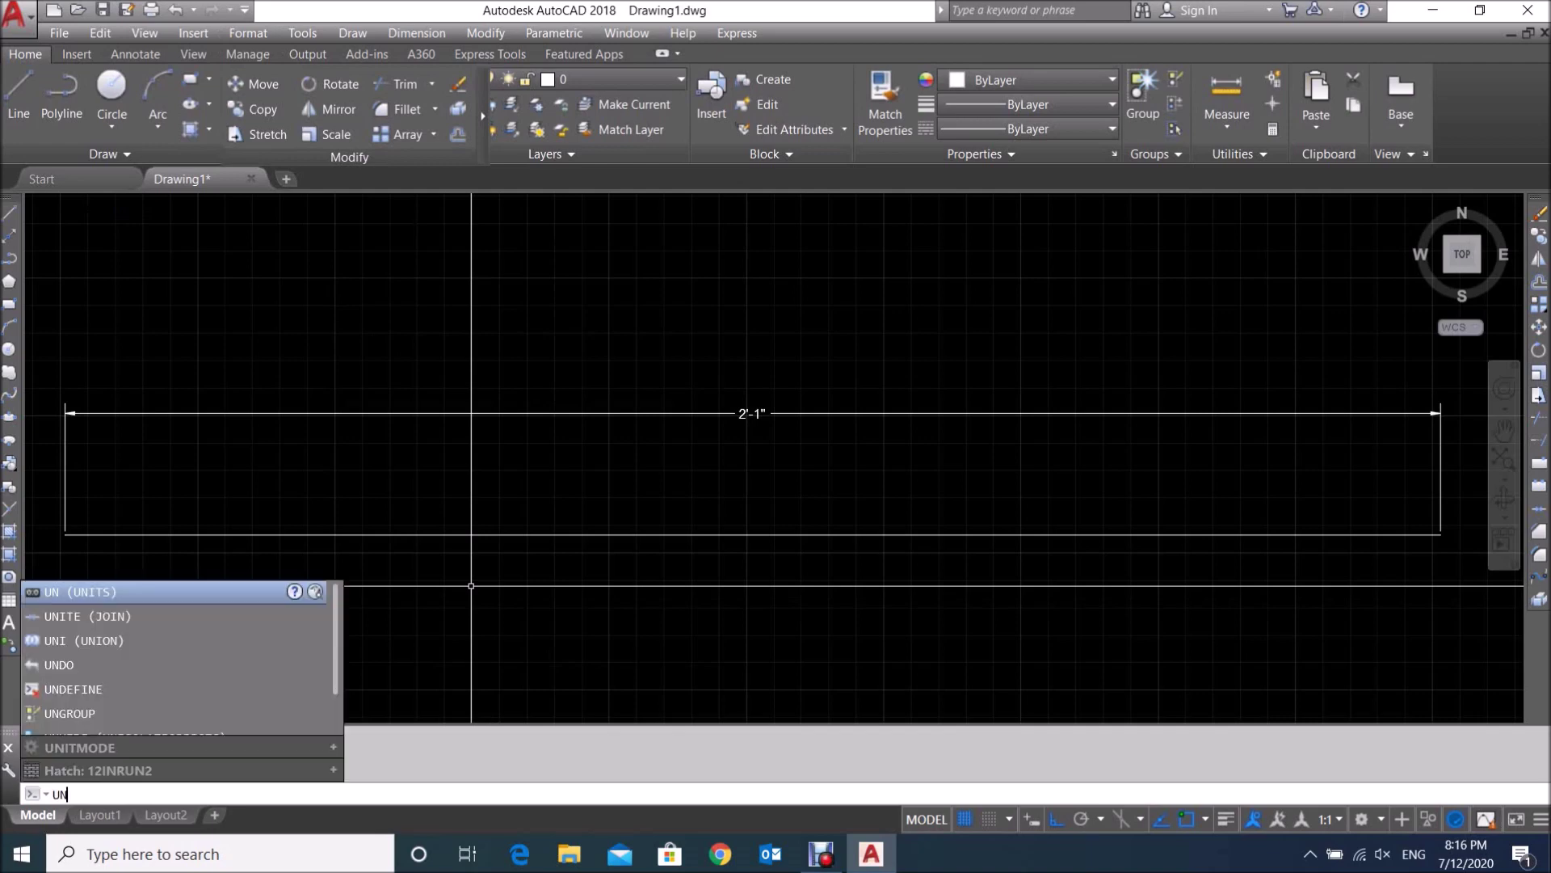
pyautogui.press('Return')
pyautogui.moveTo(509, 263); pyautogui.dragTo(463, 219)
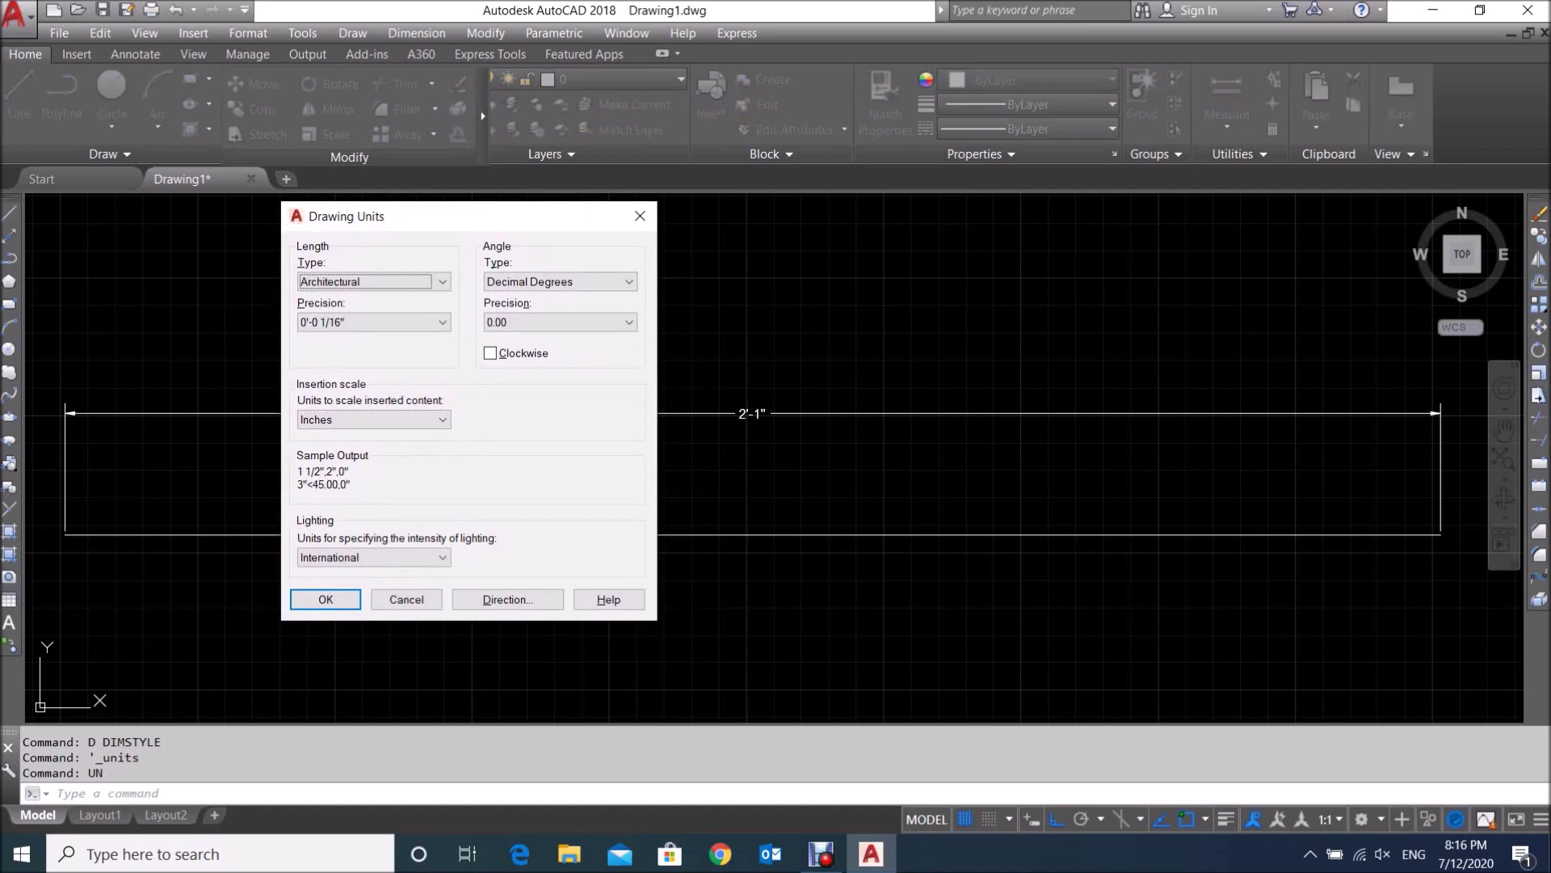
pyautogui.hotkey('alt', 'Down')
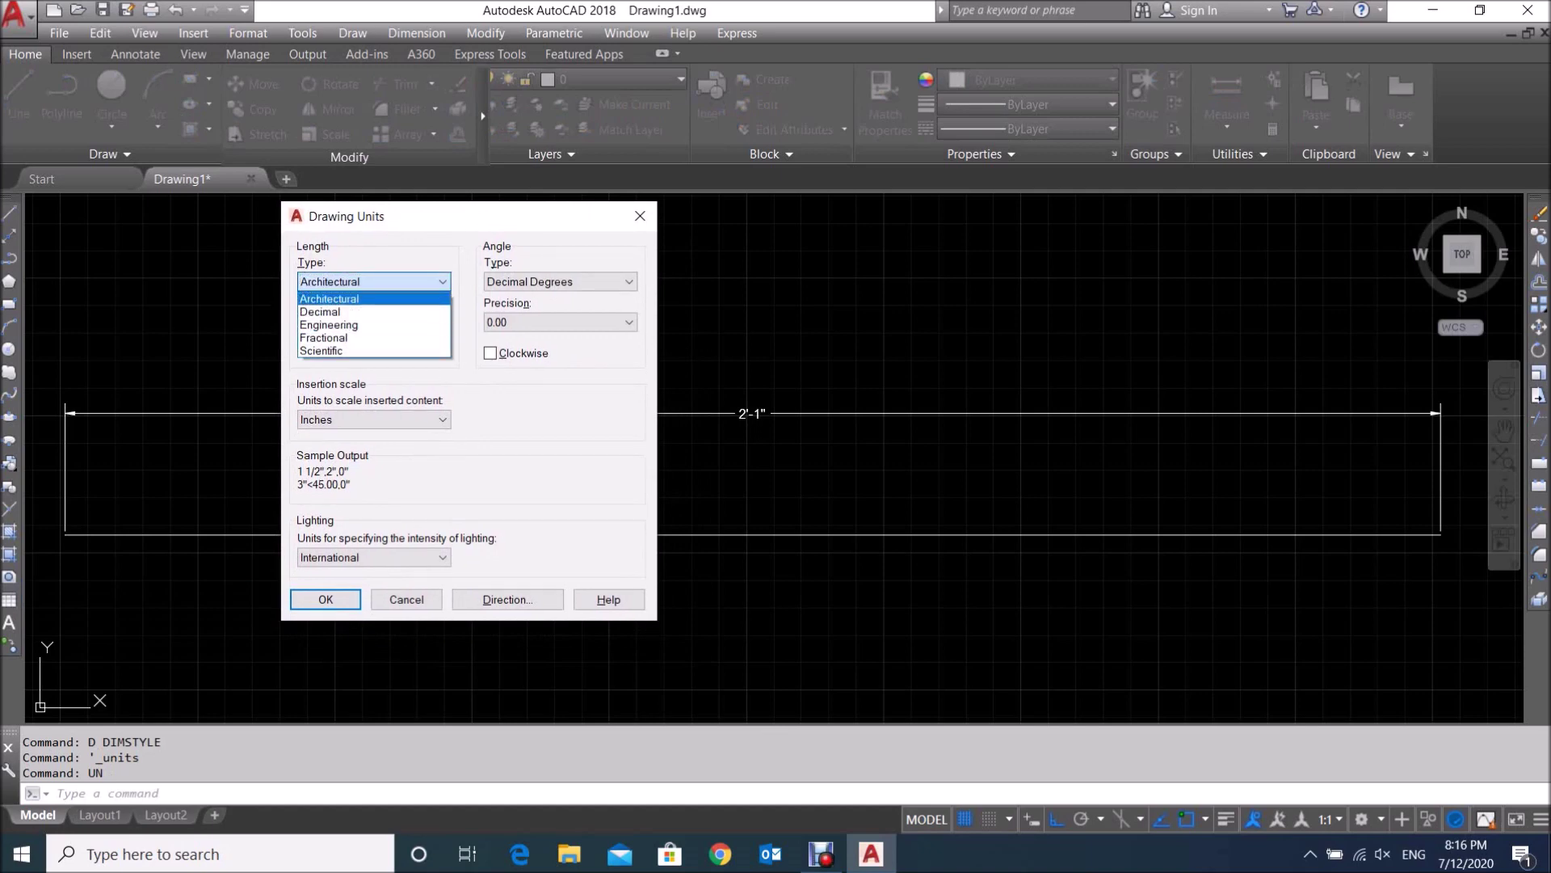
pyautogui.press('Return')
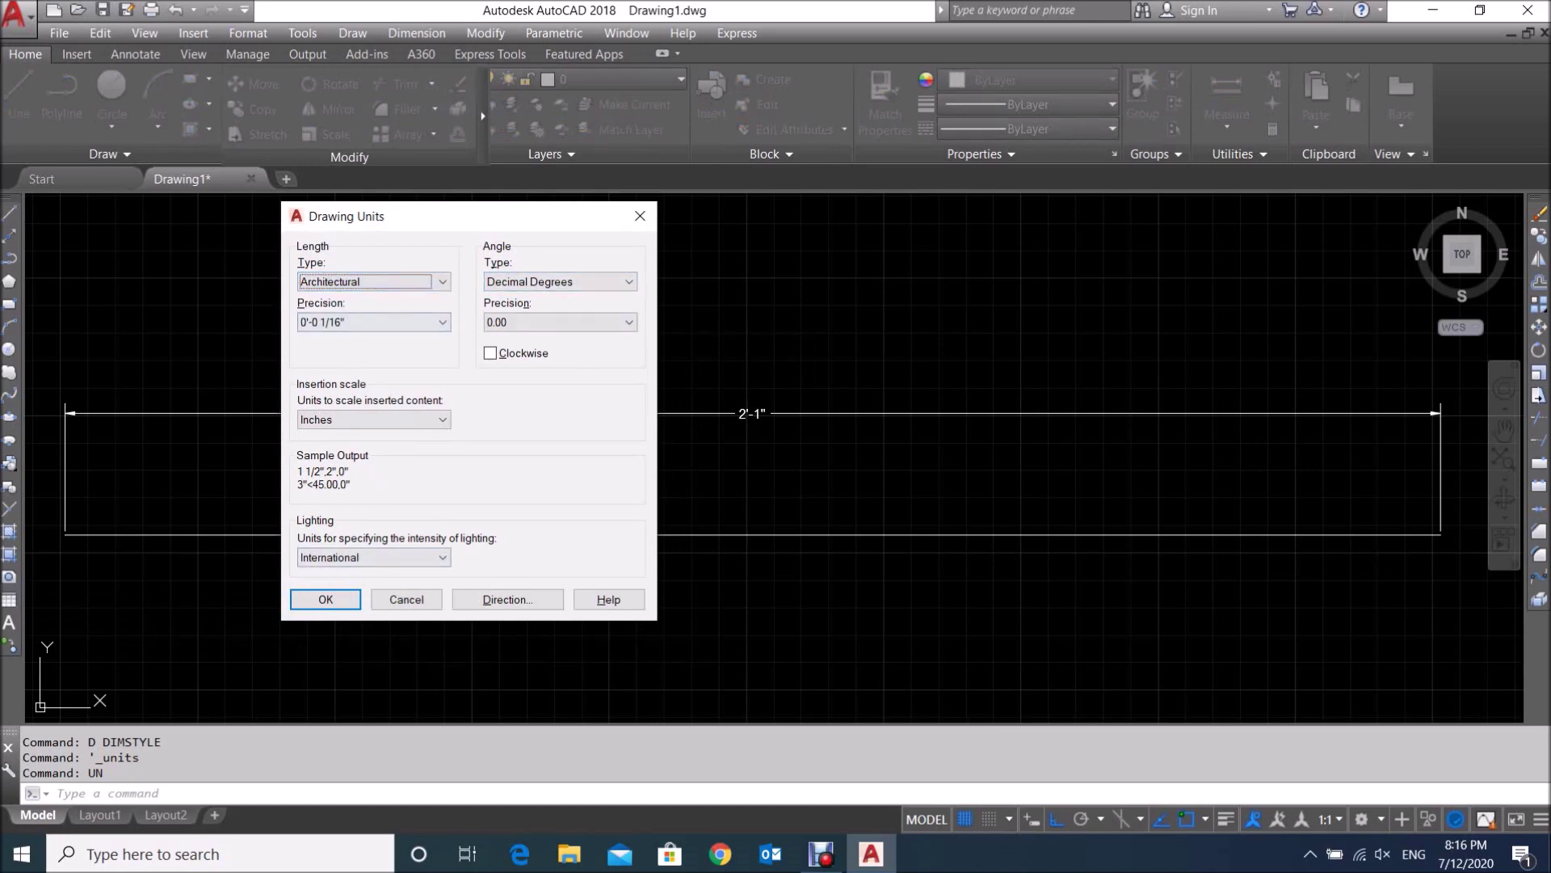
pyautogui.press('Return')
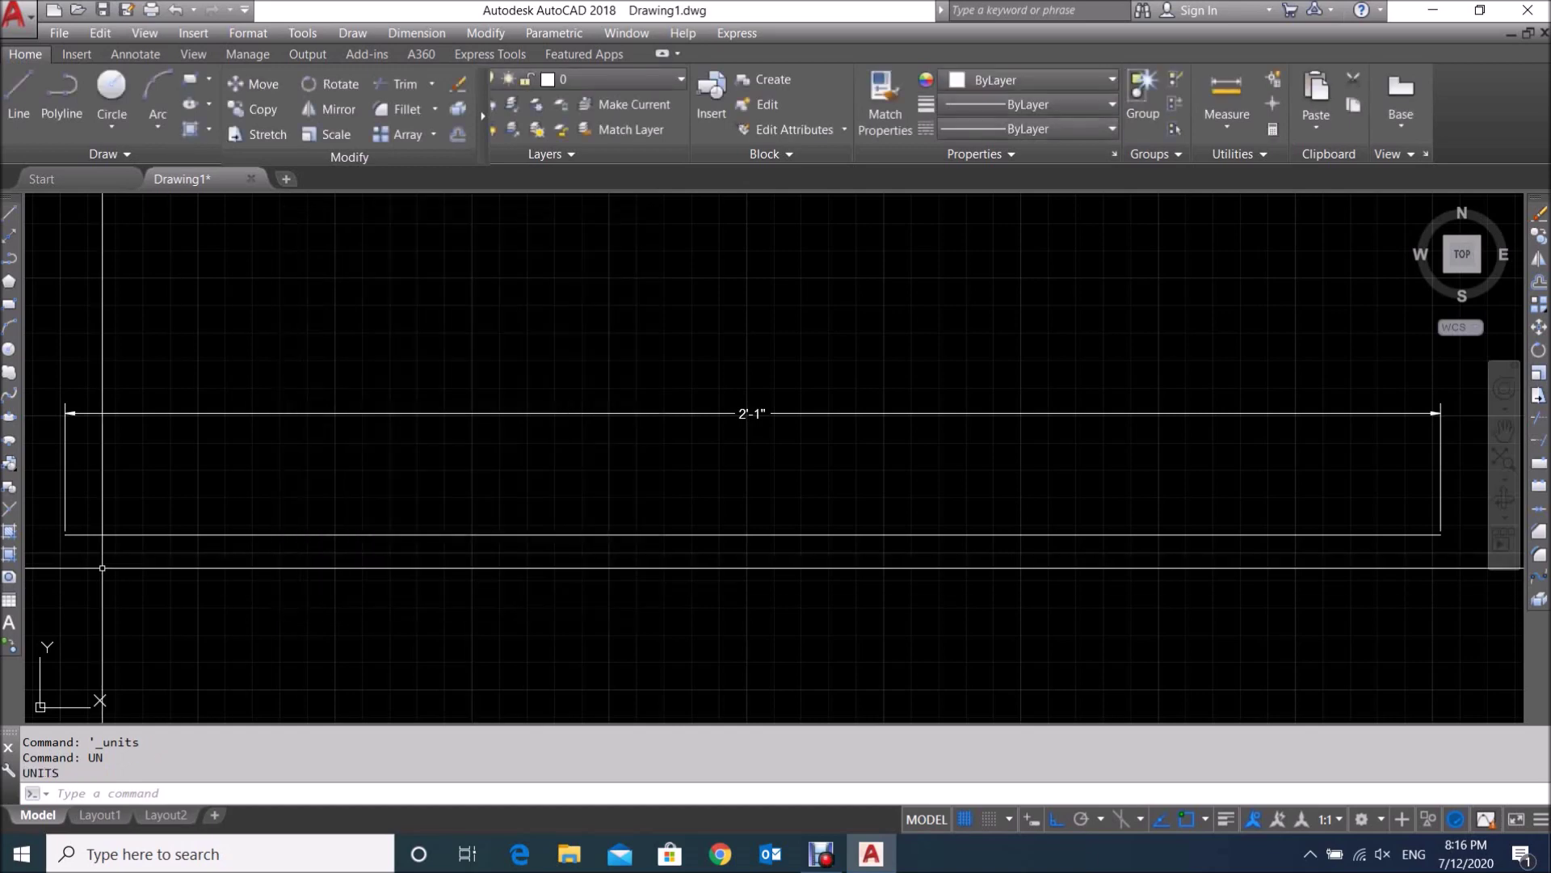